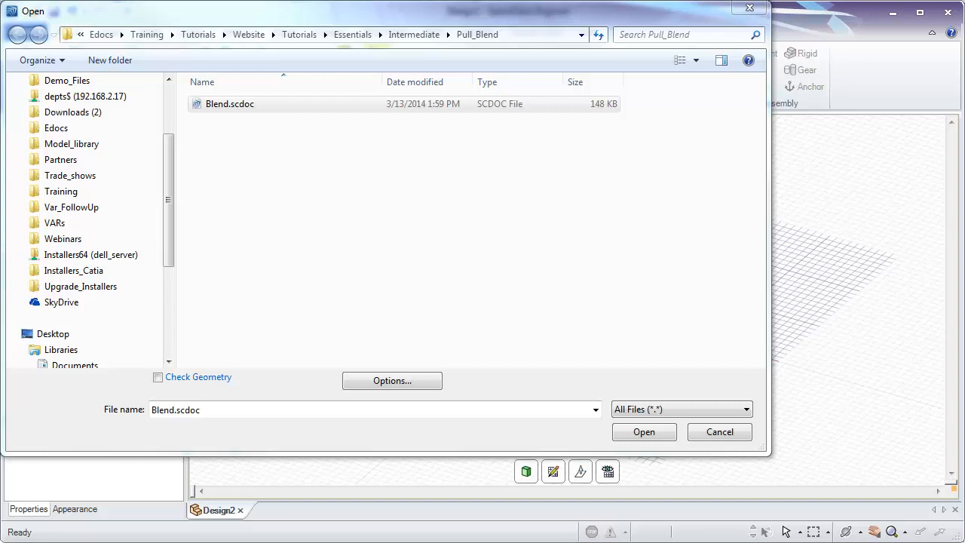
# Open Blend.scdoc and examine its curves, points, surfaces and solids
pyautogui.doubleClick(243, 107)
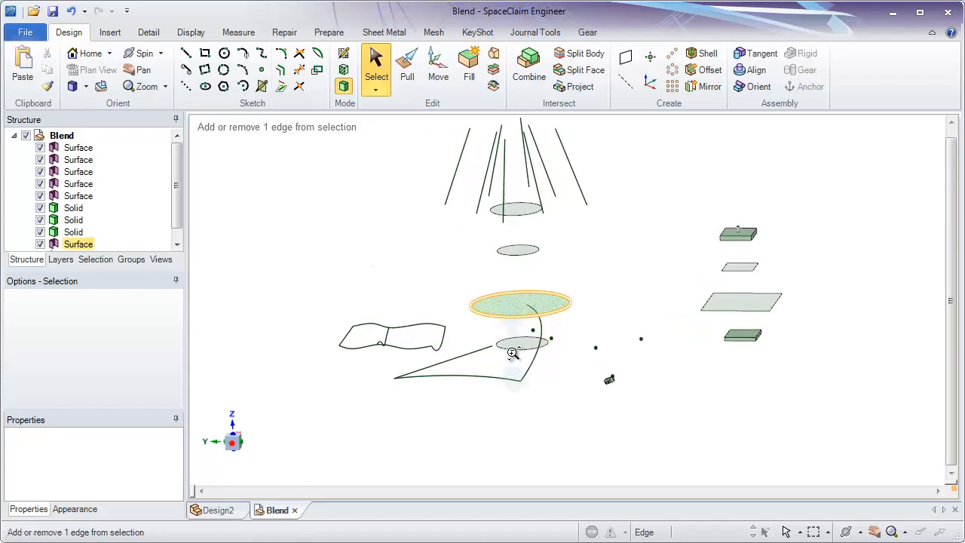
pyautogui.scroll(4, 542, 388)
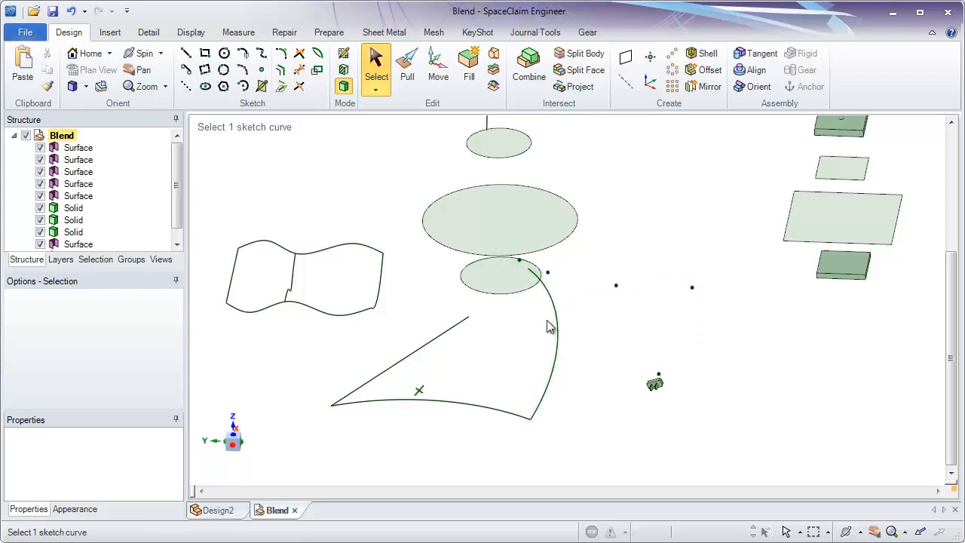
pyautogui.click(550, 380)
pyautogui.moveTo(385, 291)
pyautogui.mouseDown(button='middle')
pyautogui.moveTo(378, 261)
pyautogui.moveTo(404, 368)
pyautogui.mouseUp(button='middle')
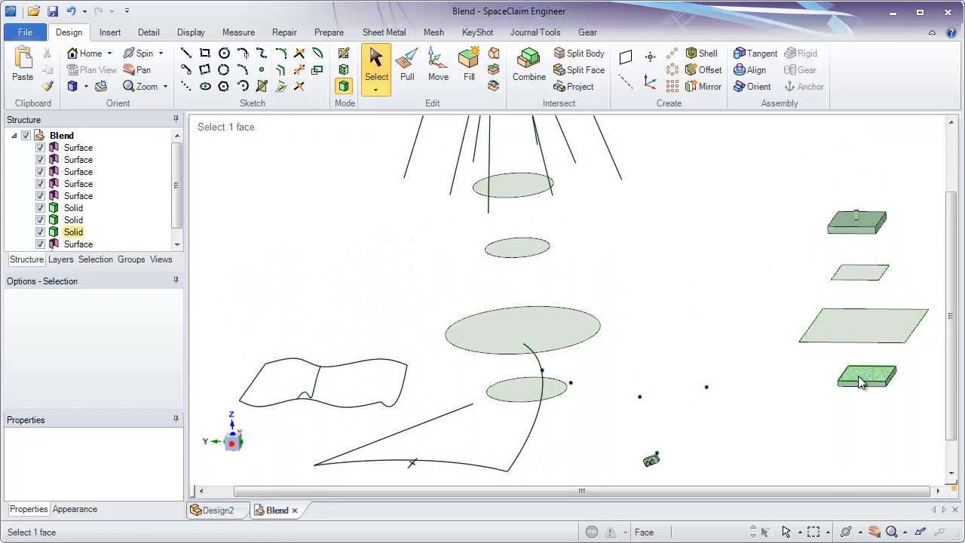
pyautogui.keyDown('ctrl'); pyautogui.moveTo(565, 163); pyautogui.dragTo(577, 123, button='middle'); pyautogui.keyUp('ctrl')
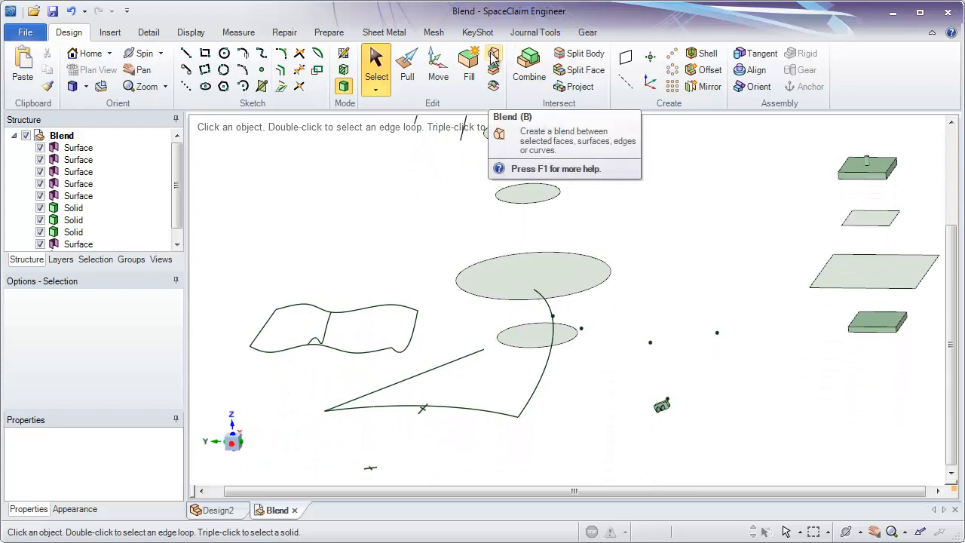
pyautogui.moveTo(637, 382); pyautogui.dragTo(646, 399, button='middle')
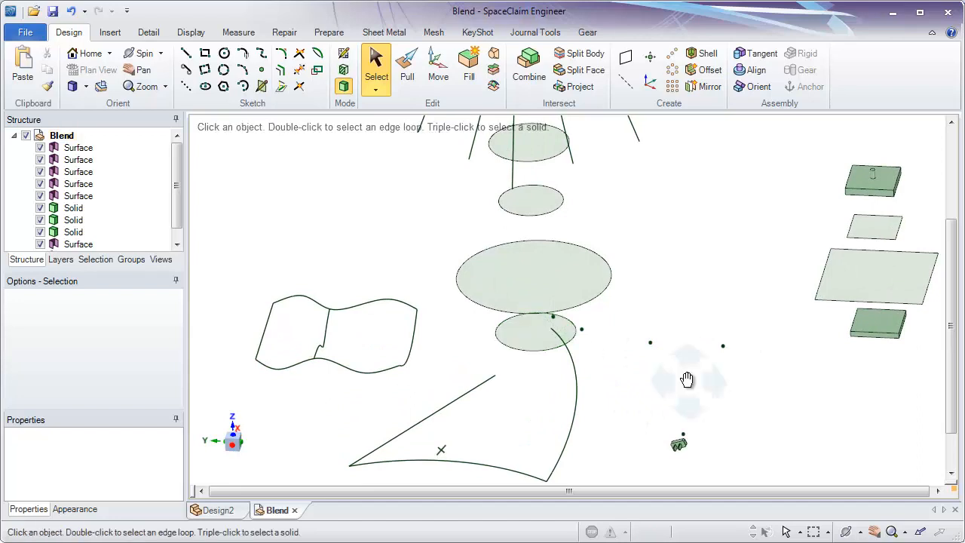
pyautogui.keyDown('shift'); pyautogui.moveTo(684, 381); pyautogui.dragTo(630, 334, button='middle'); pyautogui.keyUp('shift')
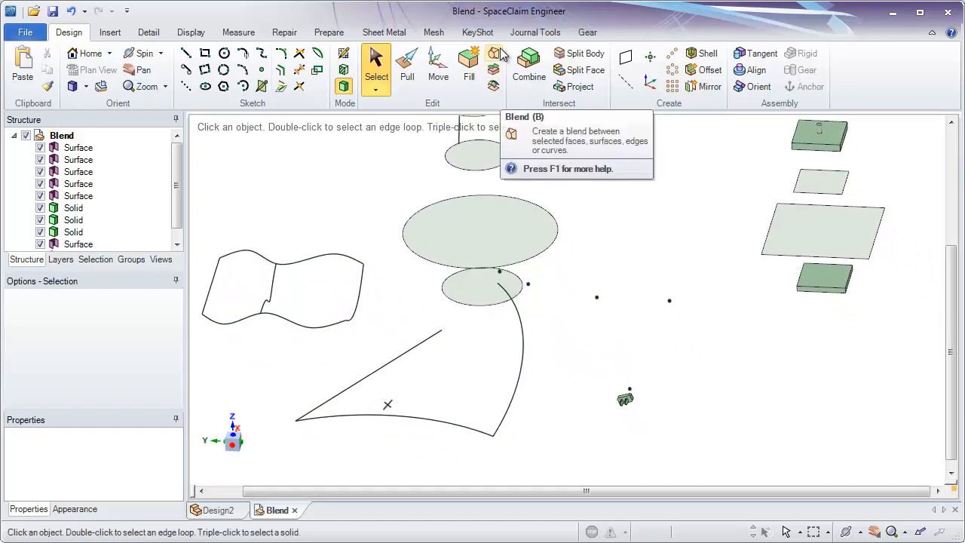
pyautogui.keyDown('ctrl'); pyautogui.moveTo(658, 374); pyautogui.dragTo(696, 329, button='middle'); pyautogui.keyUp('ctrl')
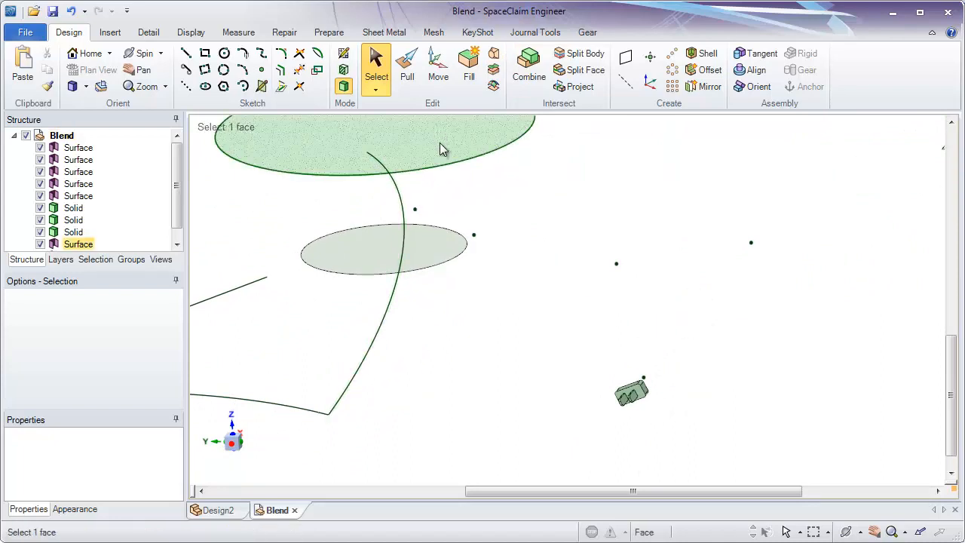
# Blend a curve through the five points, running from the one beside the small block to the one on the lower ellipse, and complete it
pyautogui.click(493, 54)
pyautogui.keyDown('shift'); pyautogui.moveTo(407, 162); pyautogui.dragTo(455, 165, button='middle'); pyautogui.keyUp('shift')
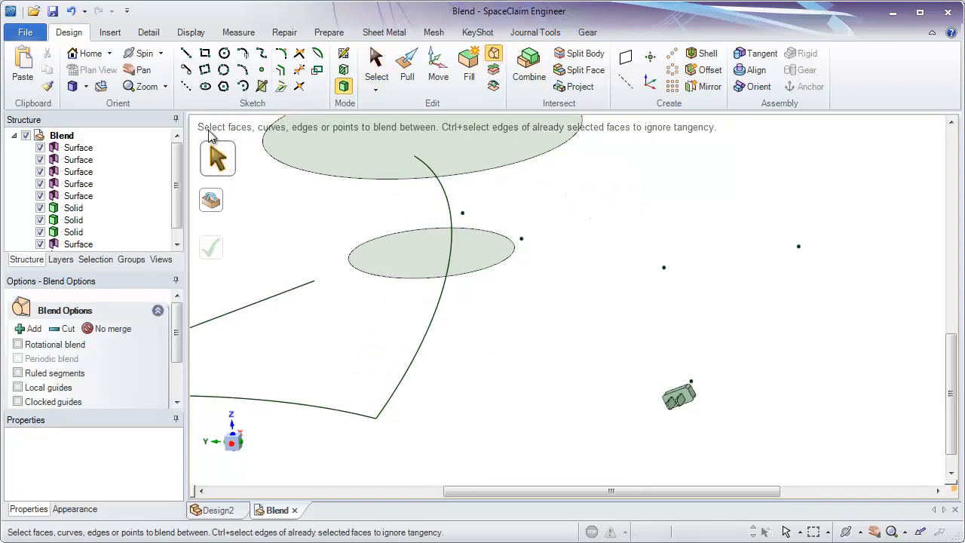
pyautogui.click(270, 135)
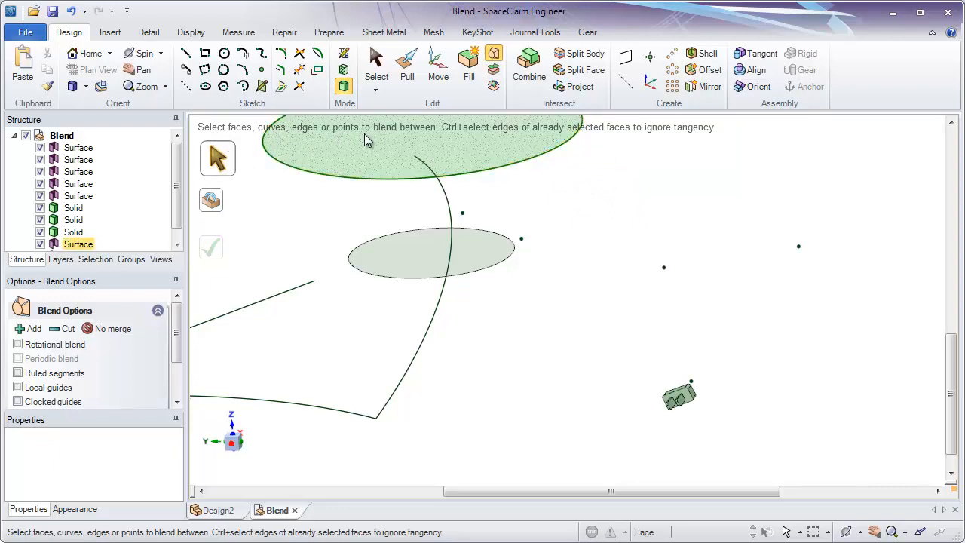
pyautogui.click(723, 398)
pyautogui.moveTo(723, 399)
pyautogui.mouseDown(button='middle')
pyautogui.moveTo(716, 414)
pyautogui.moveTo(733, 384)
pyautogui.moveTo(708, 381)
pyautogui.moveTo(715, 407)
pyautogui.moveTo(693, 443)
pyautogui.moveTo(701, 412)
pyautogui.mouseUp(button='middle')
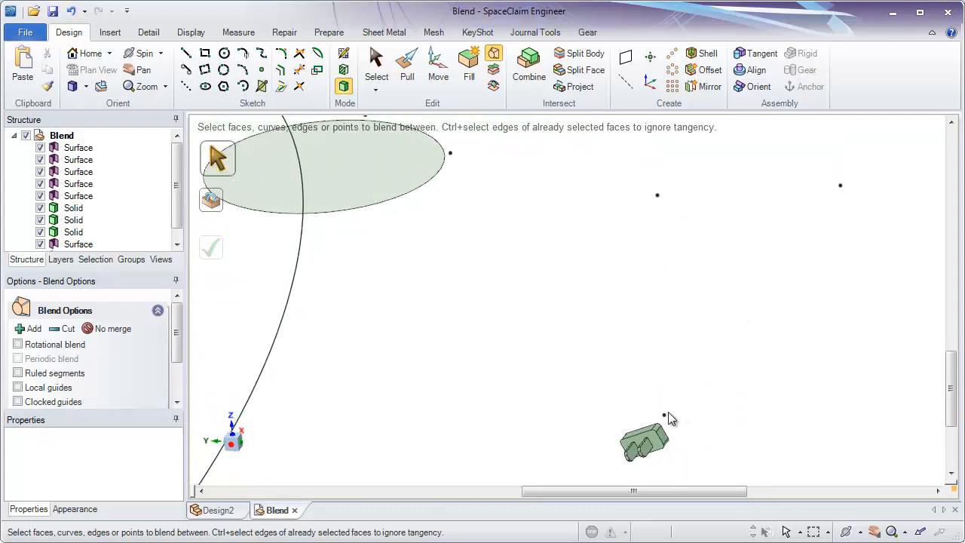
pyautogui.click(666, 414)
pyautogui.click(667, 413)
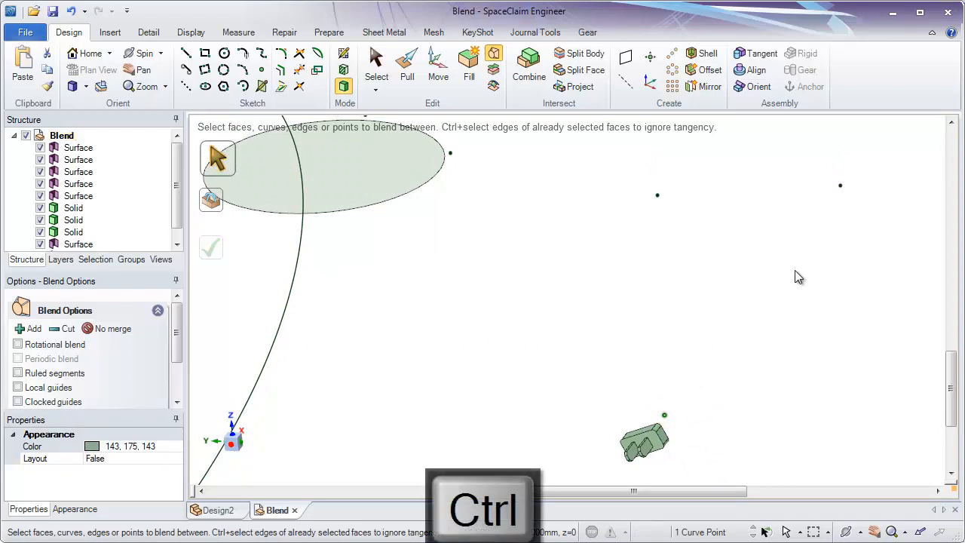
pyautogui.keyDown('ctrl'); pyautogui.click(840, 187); pyautogui.keyUp('ctrl')
pyautogui.keyDown('ctrl'); pyautogui.click(840, 186); pyautogui.keyUp('ctrl')
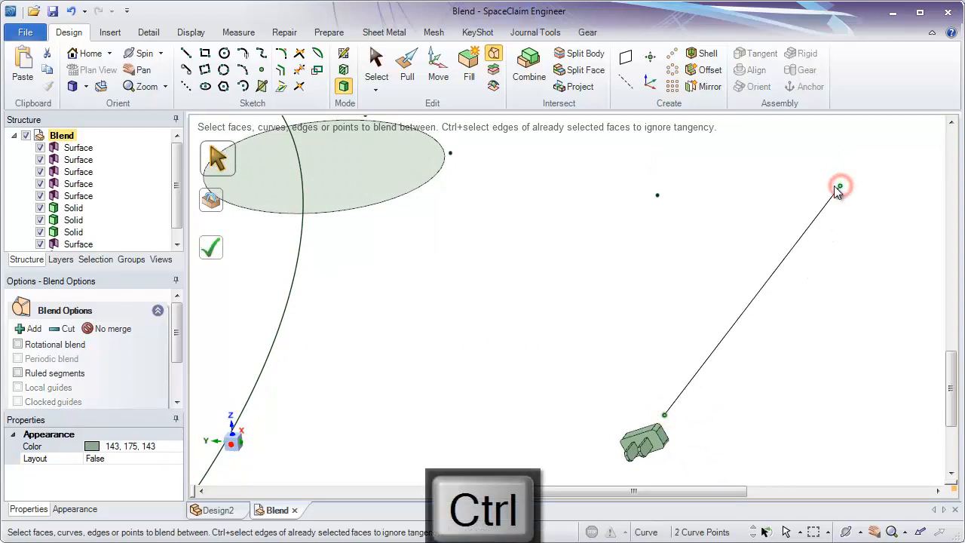
pyautogui.keyDown('ctrl'); pyautogui.click(658, 195); pyautogui.keyUp('ctrl')
pyautogui.keyDown('ctrl'); pyautogui.click(451, 154); pyautogui.keyUp('ctrl')
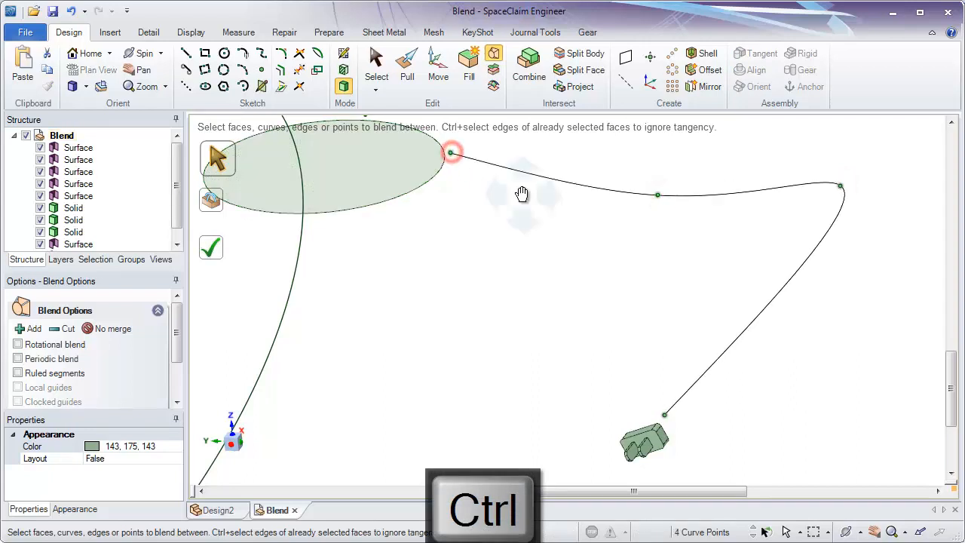
pyautogui.keyDown('ctrl'); pyautogui.moveTo(522, 194); pyautogui.dragTo(566, 211, button='middle'); pyautogui.keyUp('ctrl')
pyautogui.keyDown('ctrl'); pyautogui.click(395, 202); pyautogui.keyUp('ctrl')
pyautogui.moveTo(574, 263); pyautogui.dragTo(586, 272, button='middle')
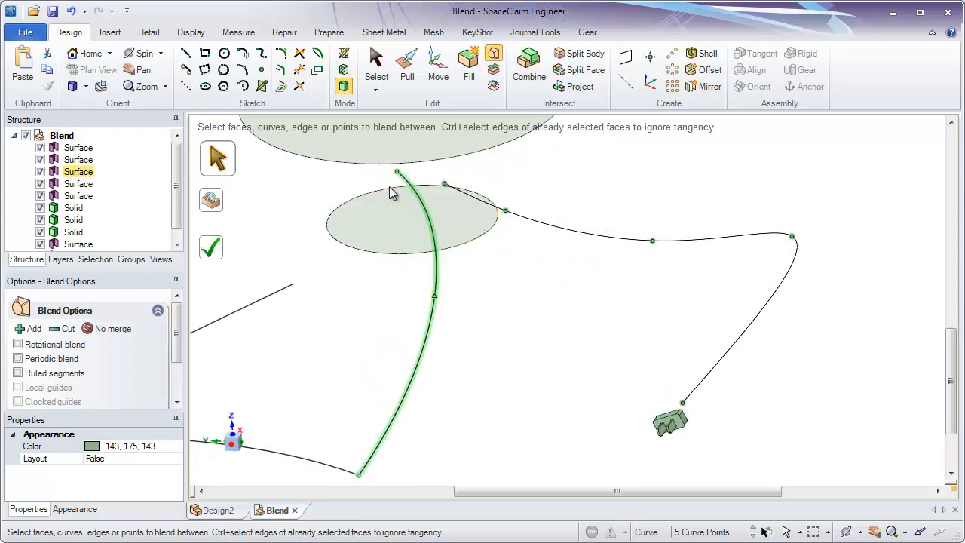
pyautogui.click(212, 252)
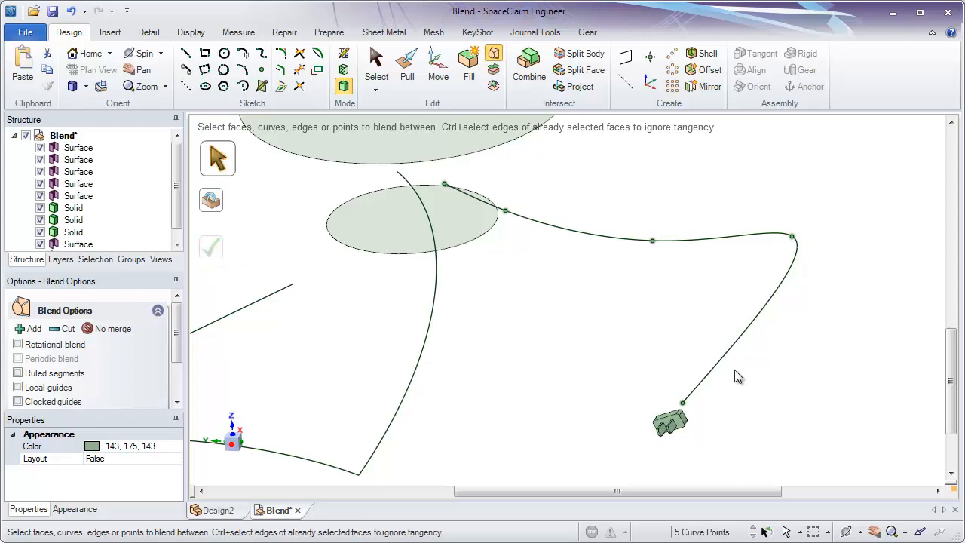
# Set up a surface blend between the tall arc and the straight line of the triangular sketch
pyautogui.moveTo(605, 275)
pyautogui.mouseDown(button='middle')
pyautogui.moveTo(817, 306)
pyautogui.moveTo(792, 319)
pyautogui.moveTo(710, 308)
pyautogui.mouseUp(button='middle')
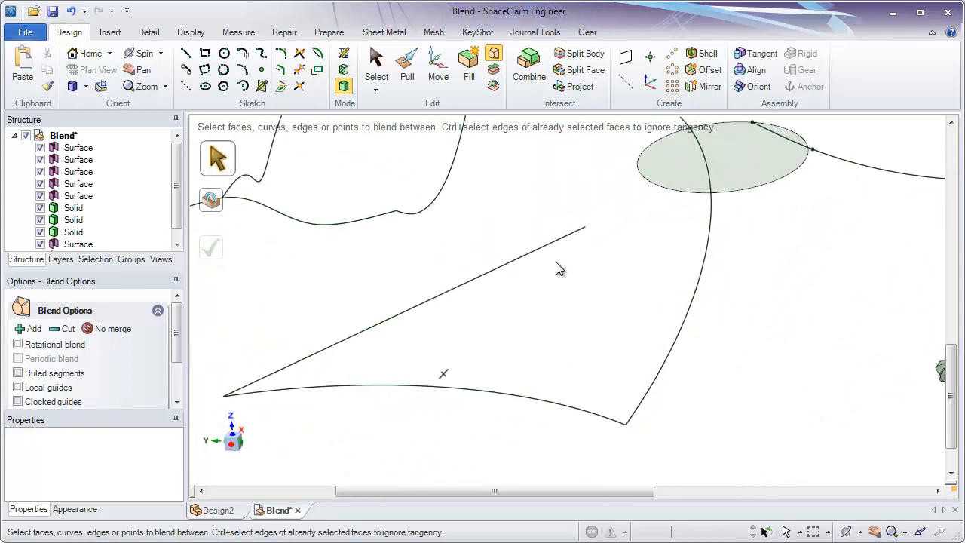
pyautogui.click(688, 312)
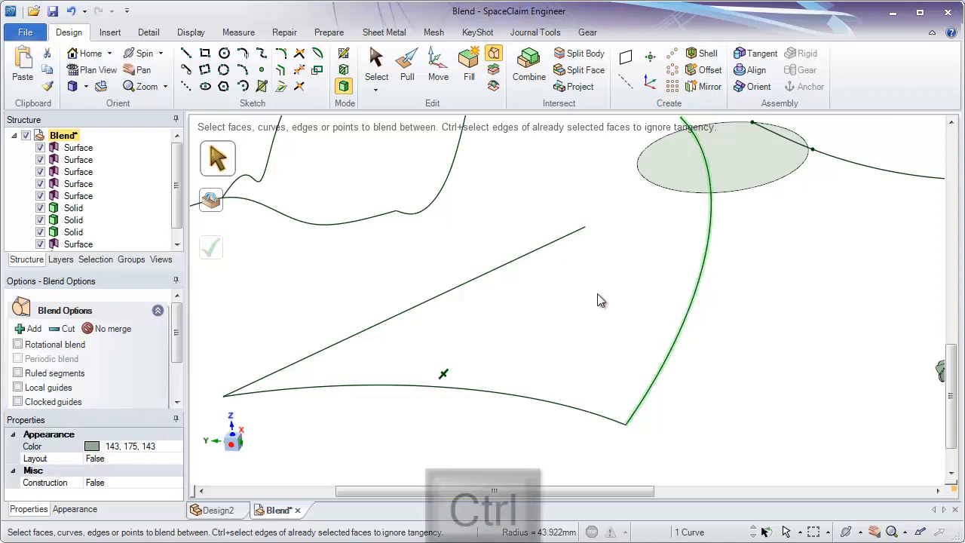
pyautogui.keyDown('ctrl'); pyautogui.click(528, 253); pyautogui.keyUp('ctrl')
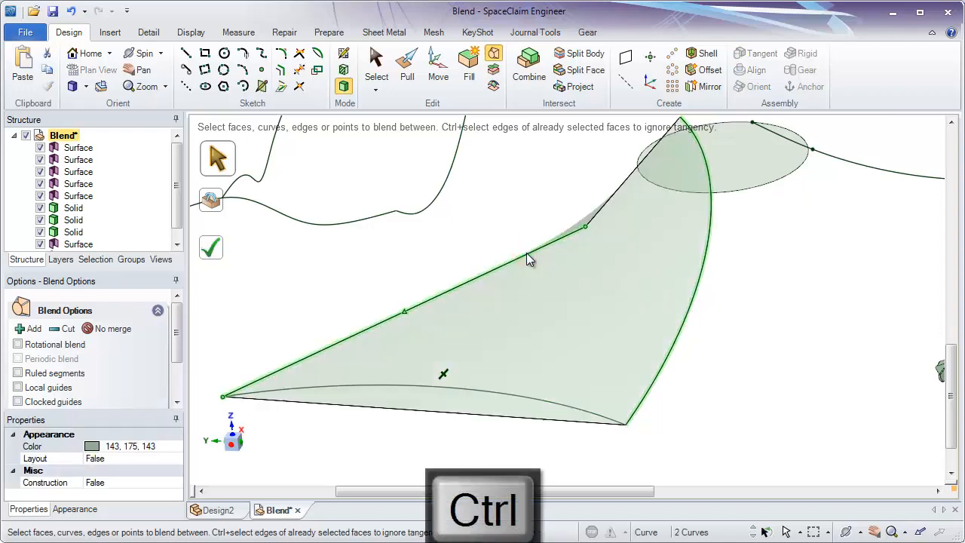
pyautogui.moveTo(570, 306); pyautogui.dragTo(724, 372, button='middle')
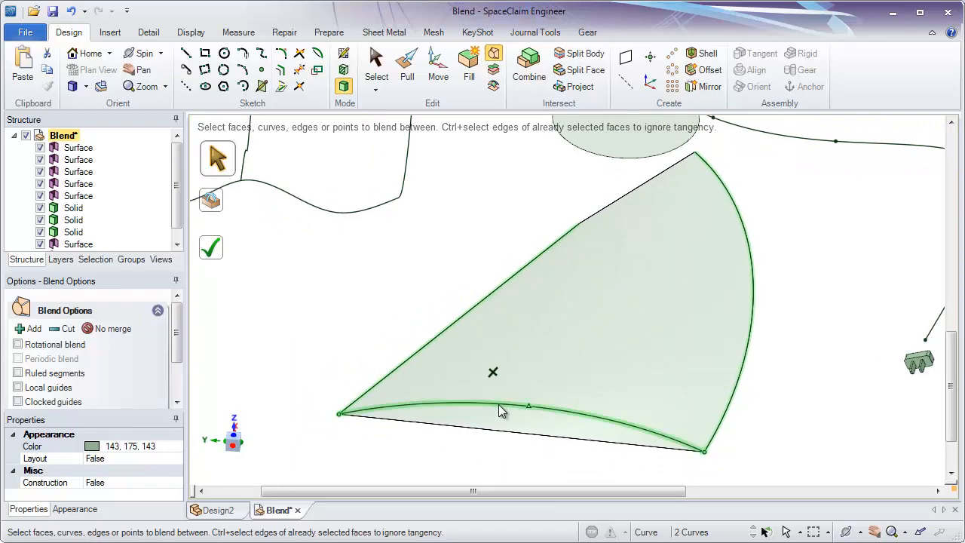
pyautogui.keyDown('shift'); pyautogui.moveTo(346, 287); pyautogui.dragTo(344, 266, button='middle'); pyautogui.keyUp('shift')
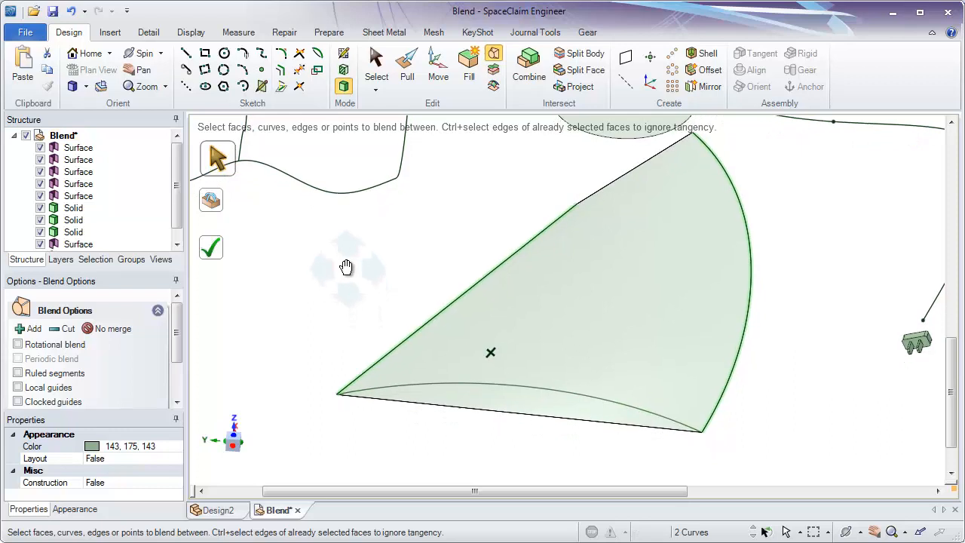
# Add the shallow connecting arc as a guide curve for the triangular blend and complete the surface
pyautogui.click(214, 205)
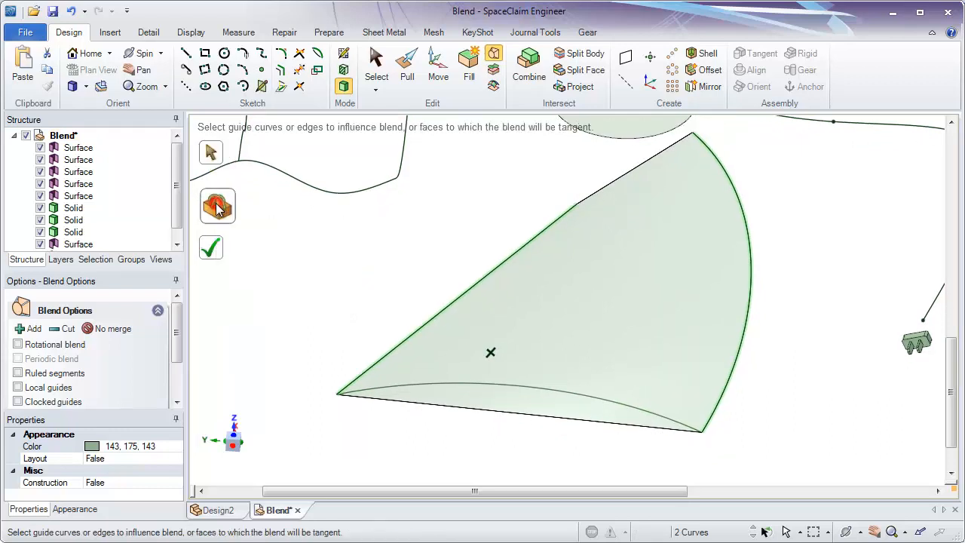
pyautogui.click(484, 388)
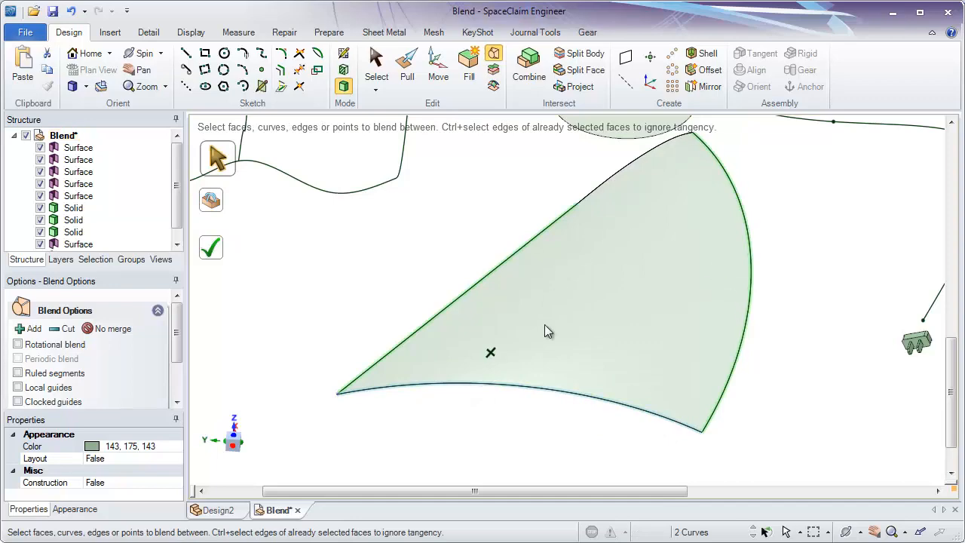
pyautogui.moveTo(735, 359)
pyautogui.mouseDown(button='middle')
pyautogui.moveTo(793, 329)
pyautogui.moveTo(844, 330)
pyautogui.moveTo(769, 338)
pyautogui.moveTo(731, 319)
pyautogui.moveTo(749, 378)
pyautogui.mouseUp(button='middle')
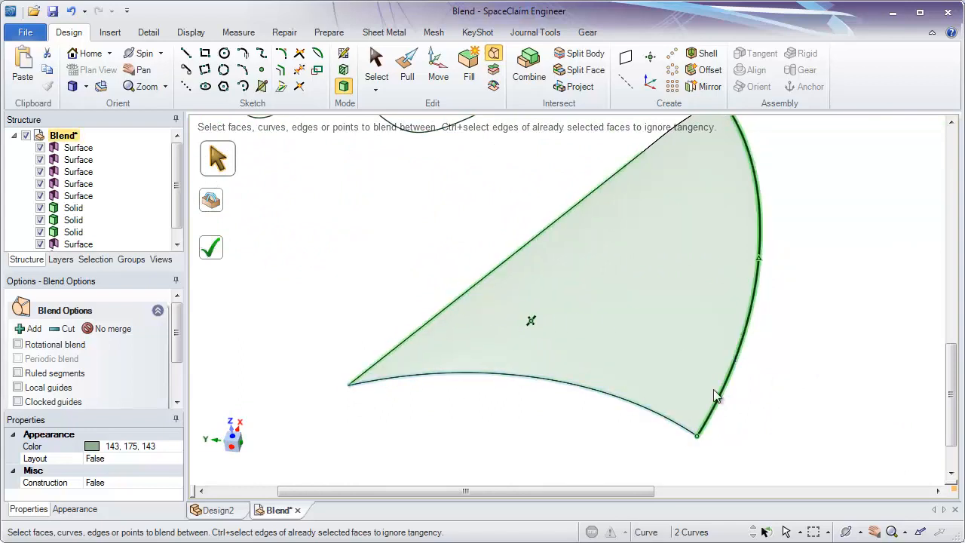
pyautogui.moveTo(510, 442); pyautogui.dragTo(351, 305, button='middle')
pyautogui.press('Return')
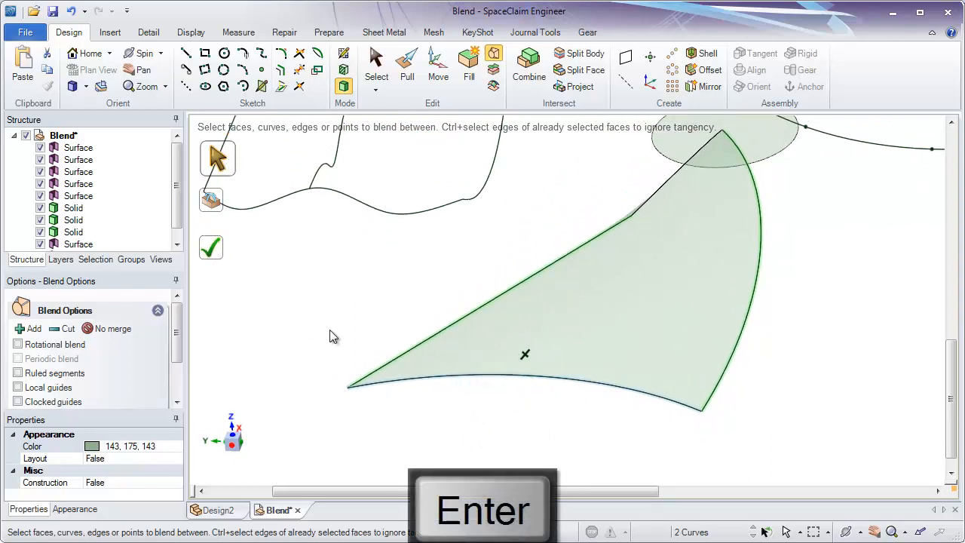
# Set up a surface blend between the two long wavy curves of the neighbouring sketch
pyautogui.moveTo(333, 339); pyautogui.dragTo(534, 402, button='middle')
pyautogui.moveTo(534, 402); pyautogui.dragTo(489, 385, button='middle')
pyautogui.click(521, 342)
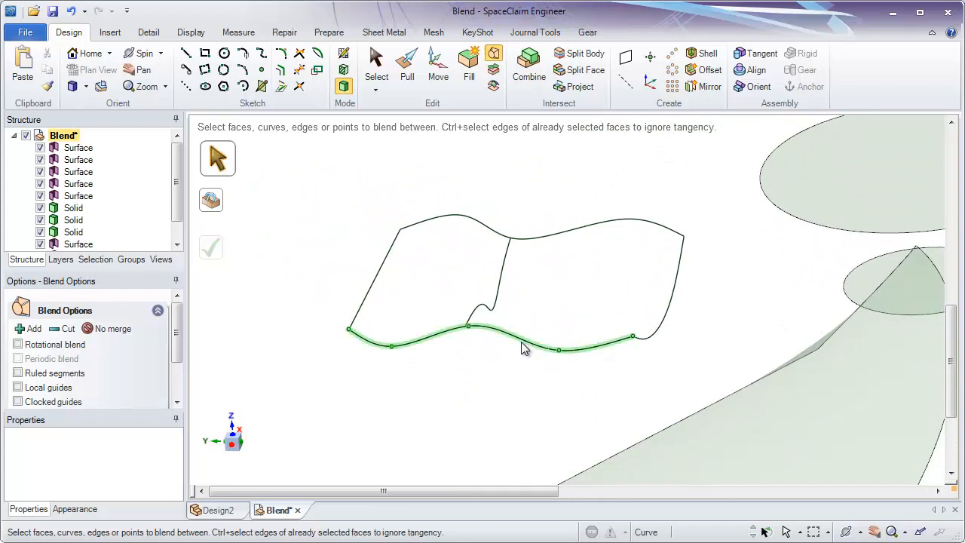
pyautogui.moveTo(525, 345); pyautogui.dragTo(539, 379, button='middle')
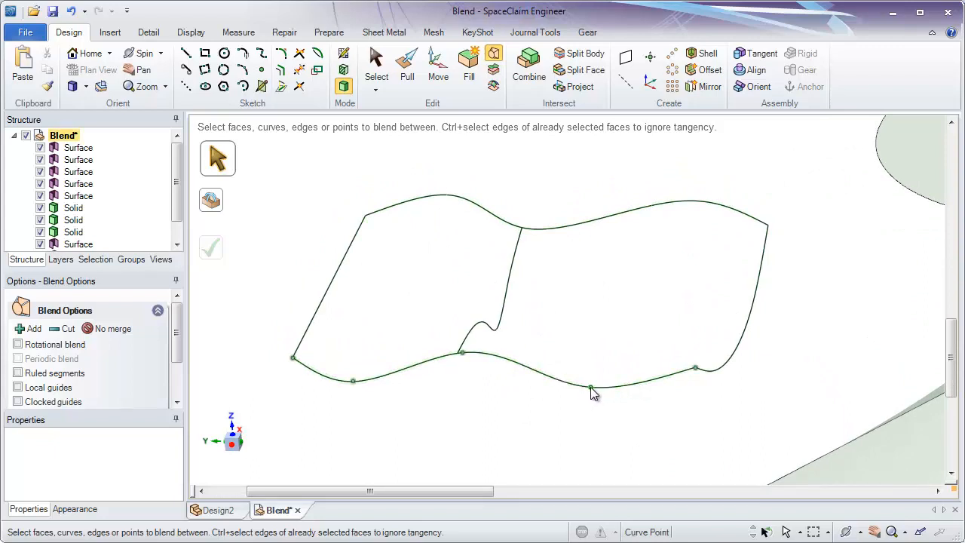
pyautogui.click(524, 366)
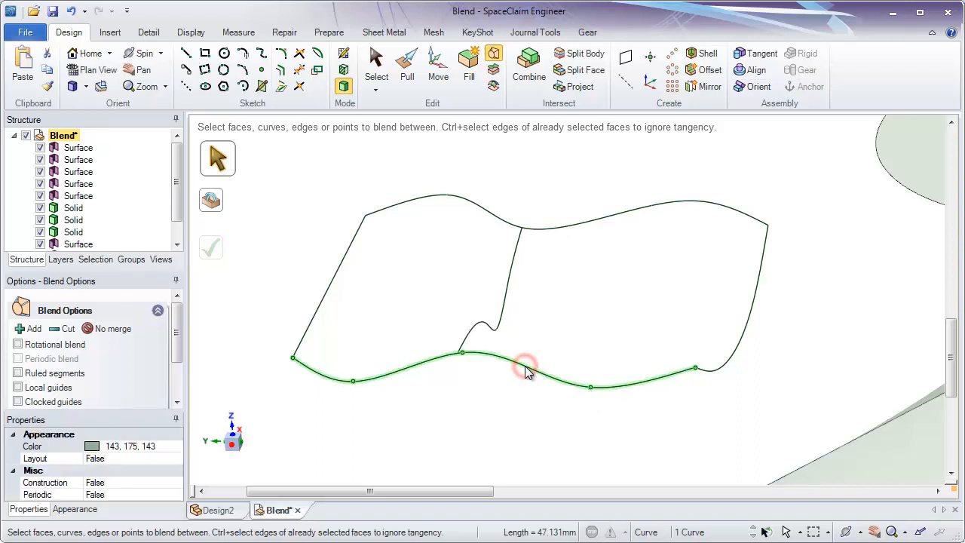
pyautogui.keyDown('ctrl'); pyautogui.click(550, 226); pyautogui.keyUp('ctrl')
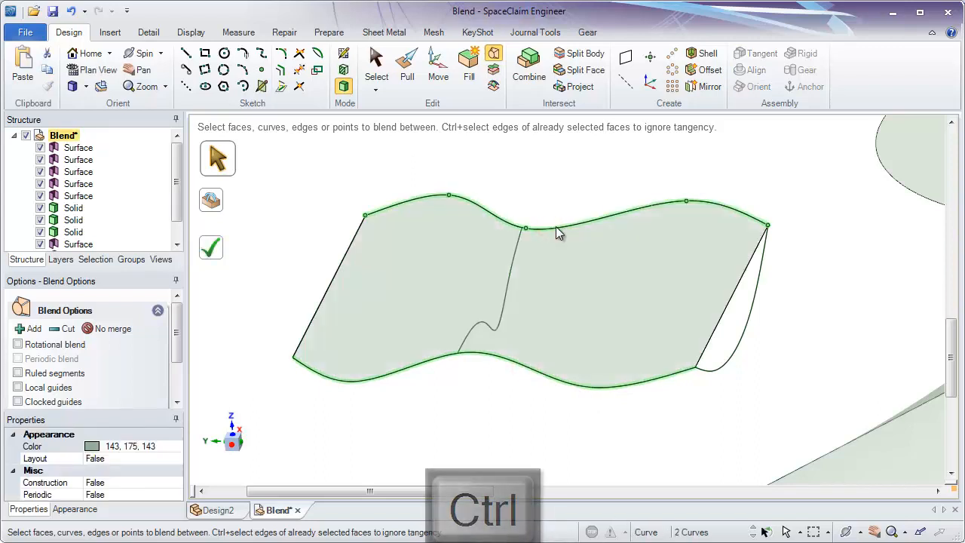
pyautogui.moveTo(625, 269); pyautogui.dragTo(673, 294, button='middle')
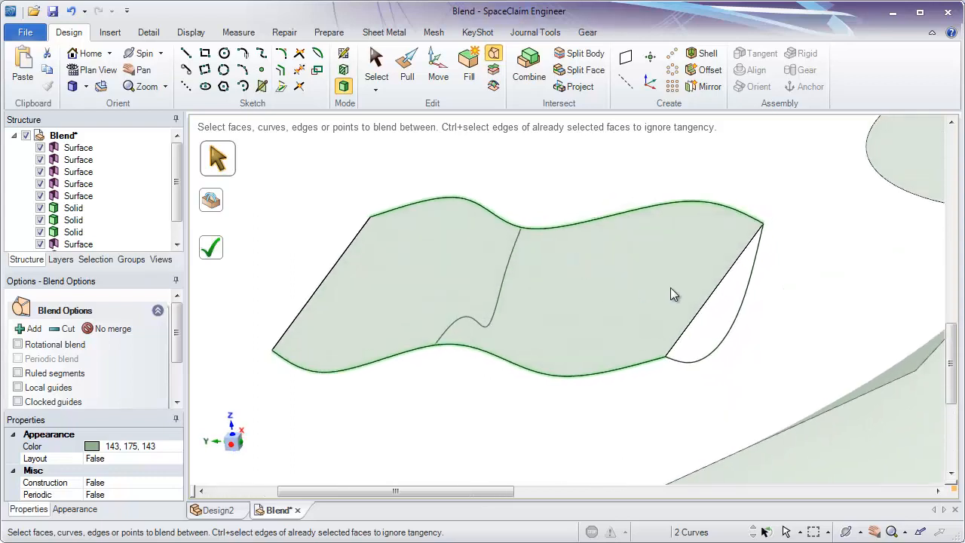
# Add the smoothly curved end profile as a guide curve for the wavy surface blend and enable local guides
pyautogui.click(740, 300)
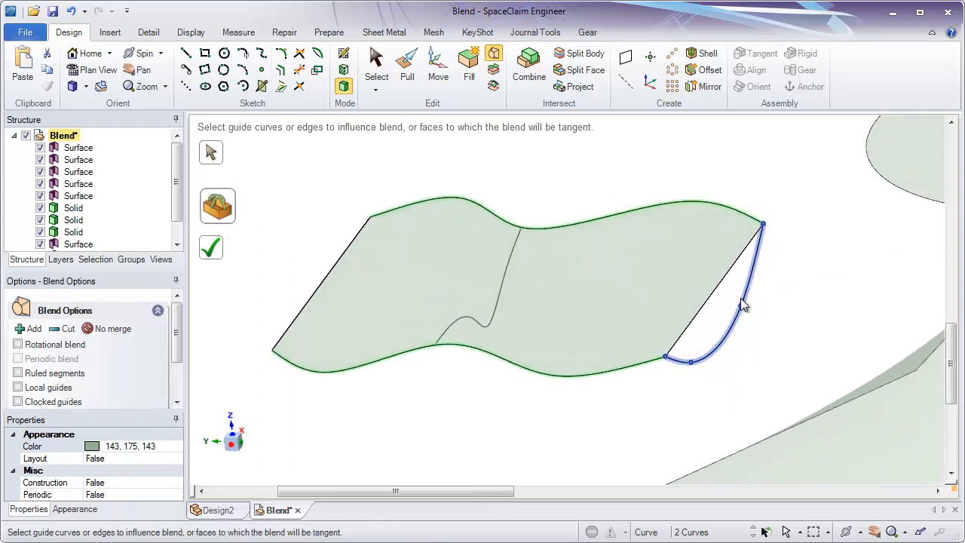
pyautogui.press('alt')
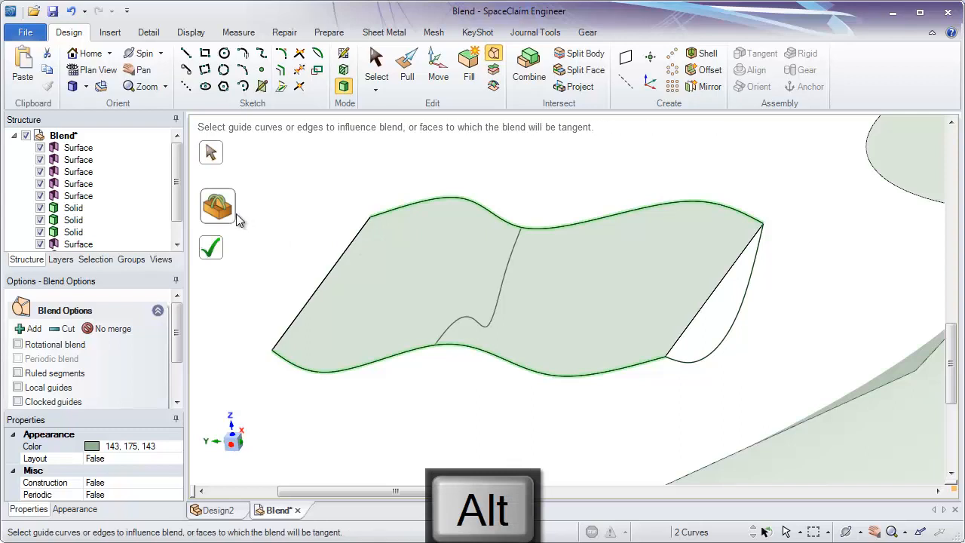
pyautogui.keyDown('alt'); pyautogui.click(738, 318); pyautogui.keyUp('alt')
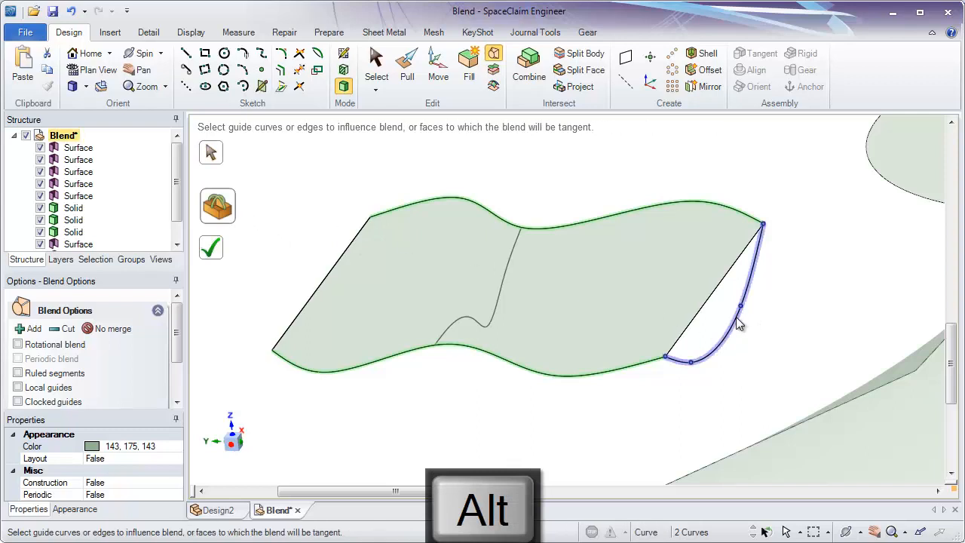
pyautogui.keyDown('alt'); pyautogui.click(735, 317); pyautogui.keyUp('alt')
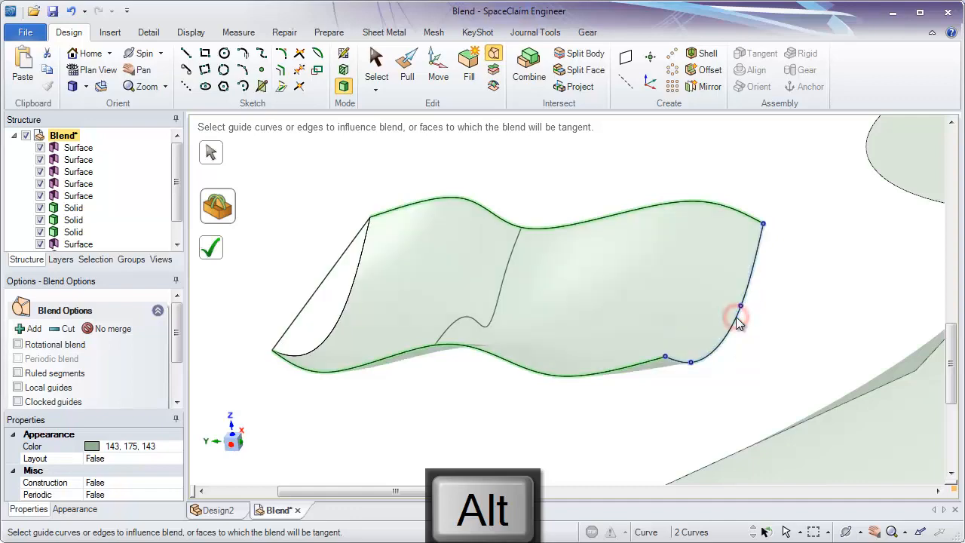
pyautogui.moveTo(717, 370); pyautogui.dragTo(804, 304, button='middle')
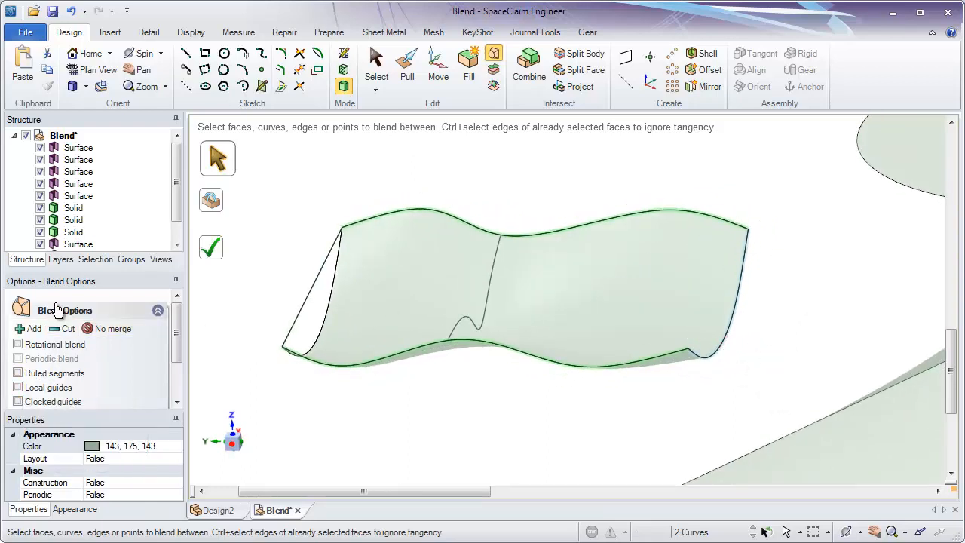
pyautogui.click(17, 389)
pyautogui.moveTo(437, 417); pyautogui.dragTo(469, 363, button='middle')
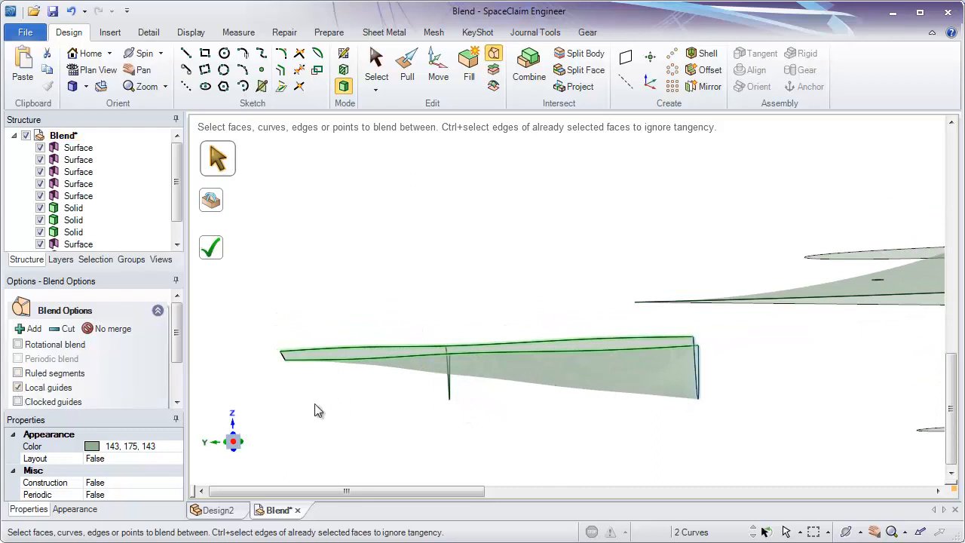
# Turn off local guides for the wavy surface blend
pyautogui.moveTo(316, 409); pyautogui.dragTo(349, 353, button='middle')
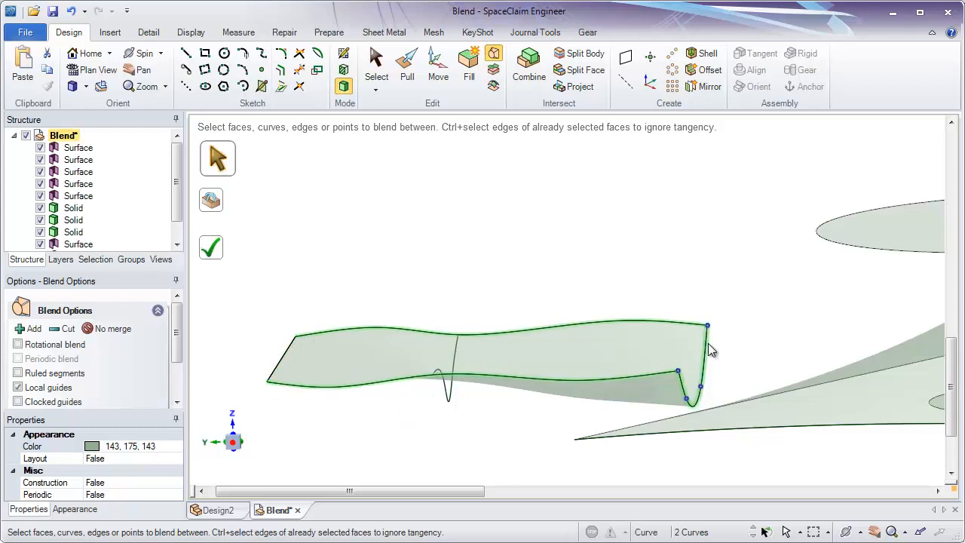
pyautogui.moveTo(662, 400); pyautogui.dragTo(748, 339, button='middle')
pyautogui.click(18, 387)
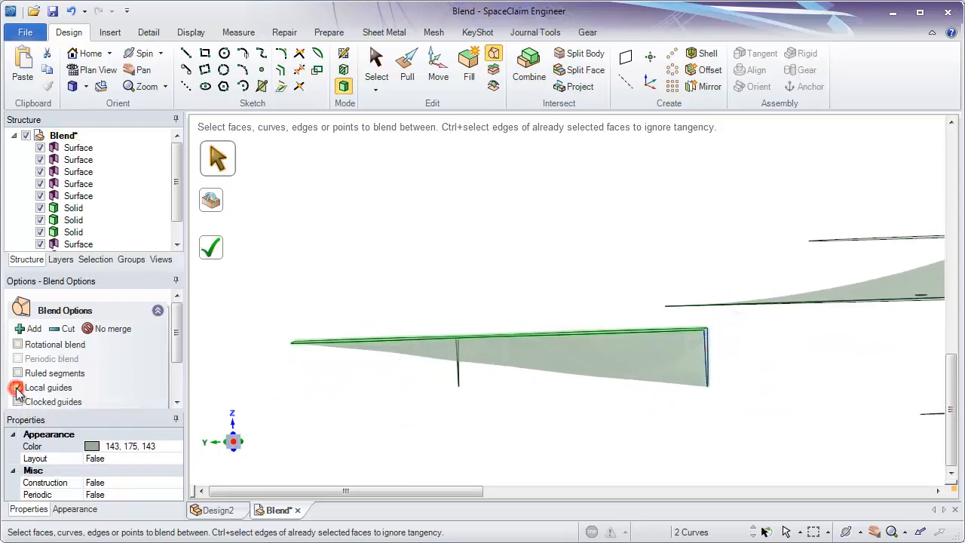
pyautogui.moveTo(618, 382)
pyautogui.mouseDown(button='middle')
pyautogui.moveTo(570, 438)
pyautogui.moveTo(716, 349)
pyautogui.moveTo(668, 359)
pyautogui.moveTo(617, 328)
pyautogui.mouseUp(button='middle')
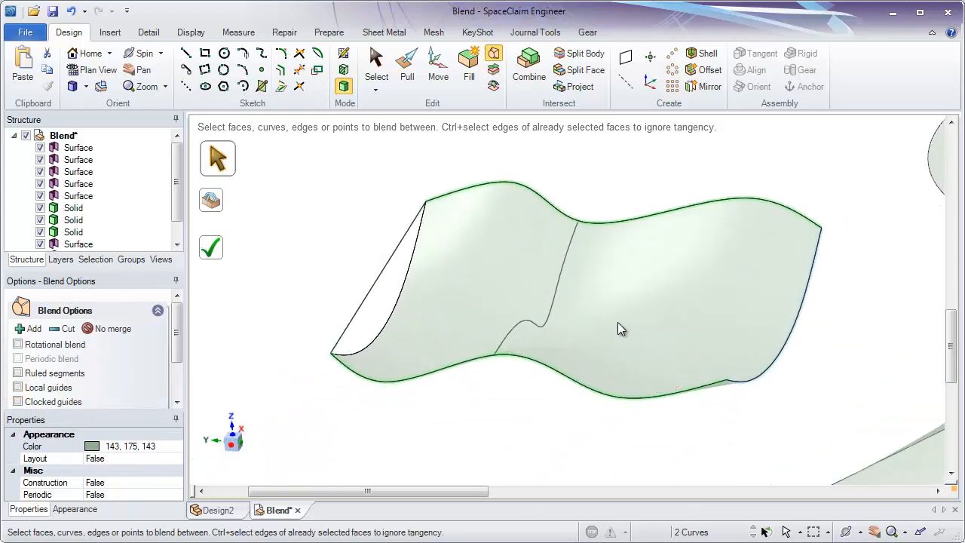
# Use the hooked curve across the middle of the wavy surface as the blend's guide curve
pyautogui.press('alt')
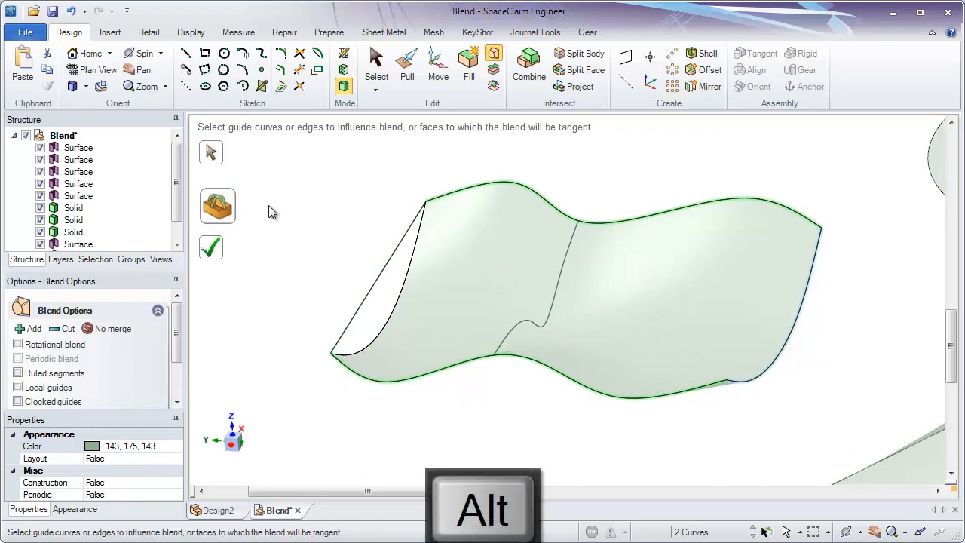
pyautogui.keyDown('alt'); pyautogui.click(554, 294); pyautogui.keyUp('alt')
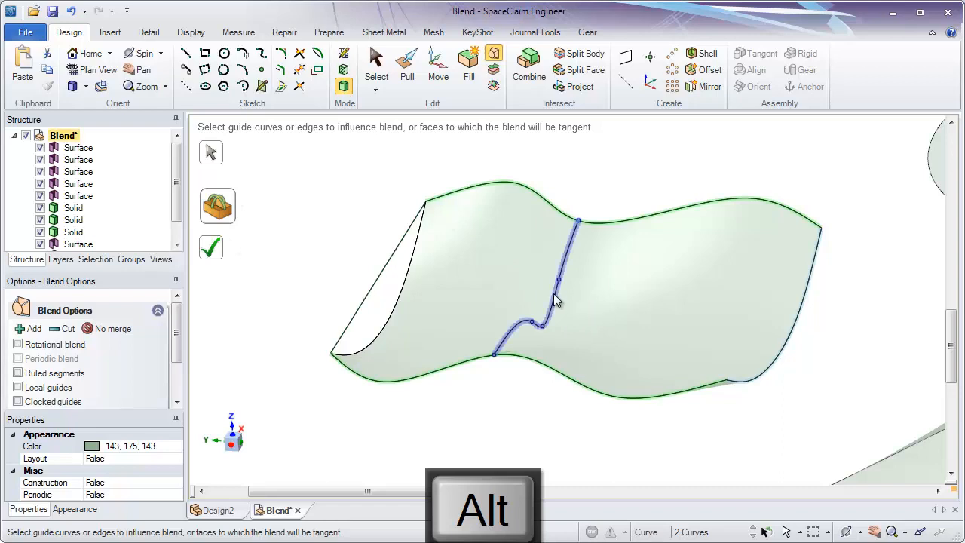
pyautogui.keyDown('alt'); pyautogui.click(553, 294); pyautogui.keyUp('alt')
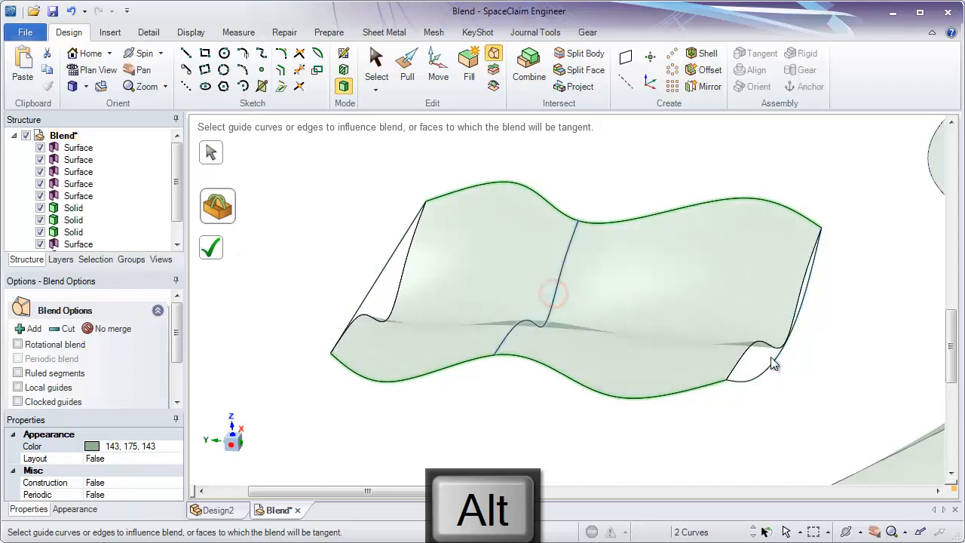
# Add the curved and straight end profiles as further guide curves and complete the wavy surface blend
pyautogui.moveTo(779, 357)
pyautogui.mouseDown(button='middle')
pyautogui.moveTo(856, 297)
pyautogui.moveTo(866, 274)
pyautogui.moveTo(775, 362)
pyautogui.mouseUp(button='middle')
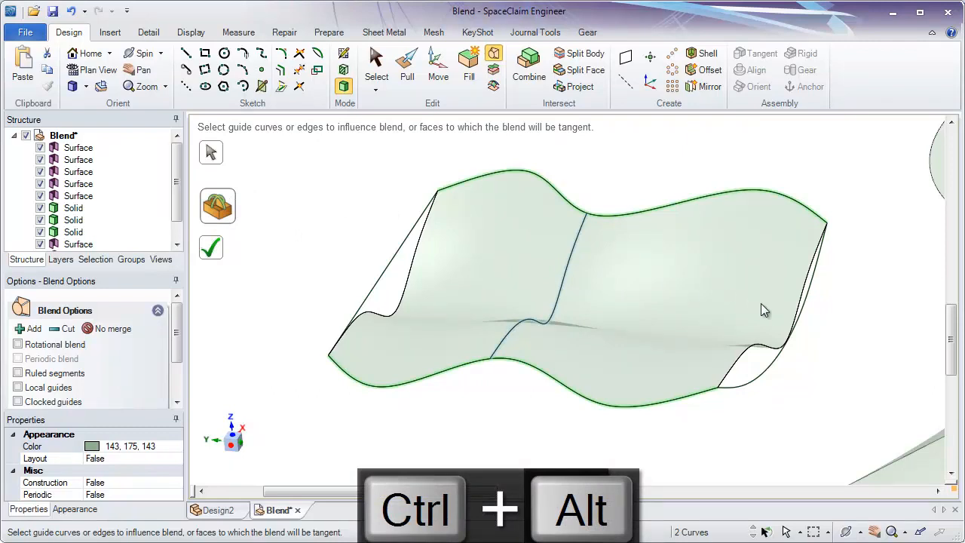
pyautogui.keyDown('ctrl'); pyautogui.keyDown('alt'); pyautogui.click(791, 336); pyautogui.keyUp('alt'); pyautogui.keyUp('ctrl')
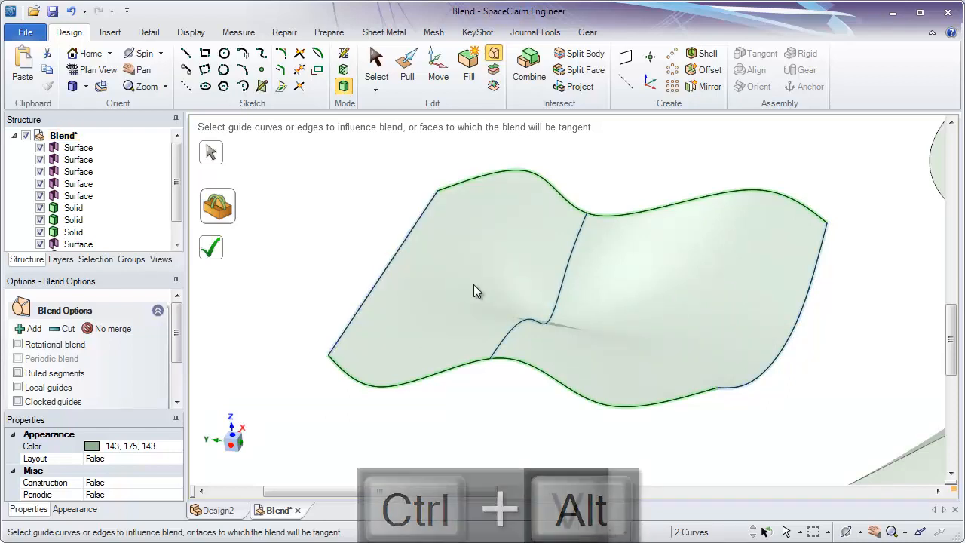
pyautogui.moveTo(474, 288)
pyautogui.mouseDown(button='middle')
pyautogui.moveTo(535, 205)
pyautogui.moveTo(465, 286)
pyautogui.moveTo(420, 286)
pyautogui.moveTo(494, 262)
pyautogui.mouseUp(button='middle')
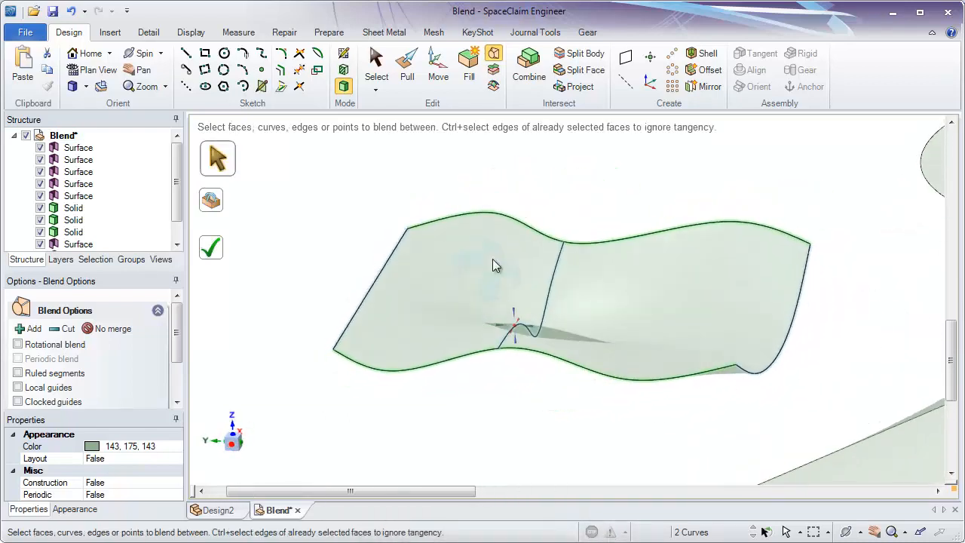
pyautogui.click(213, 251)
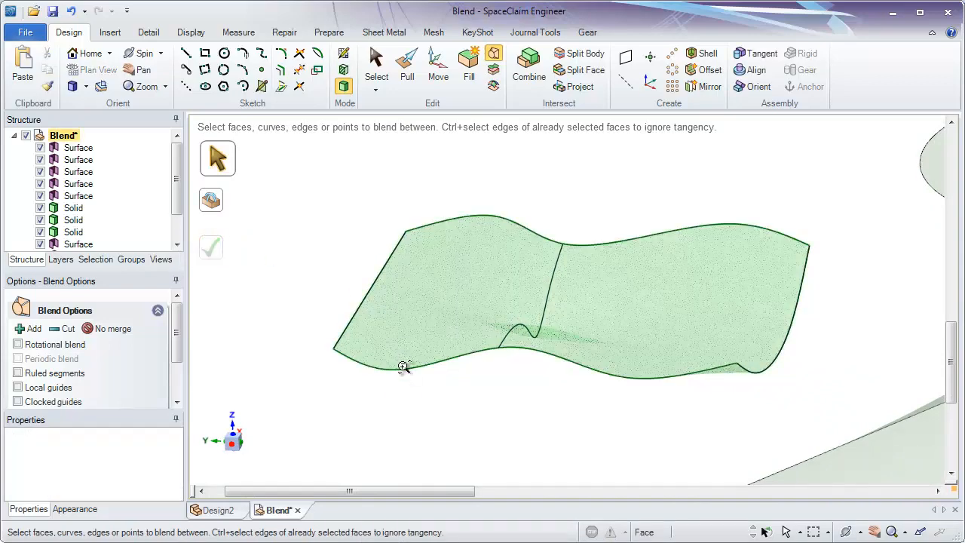
# Set up a blend through the four stacked circular faces to form a smooth vase shape
pyautogui.scroll(-3, 423, 272)
pyautogui.scroll(-3, 423, 272)
pyautogui.moveTo(427, 248); pyautogui.dragTo(699, 396, button='middle')
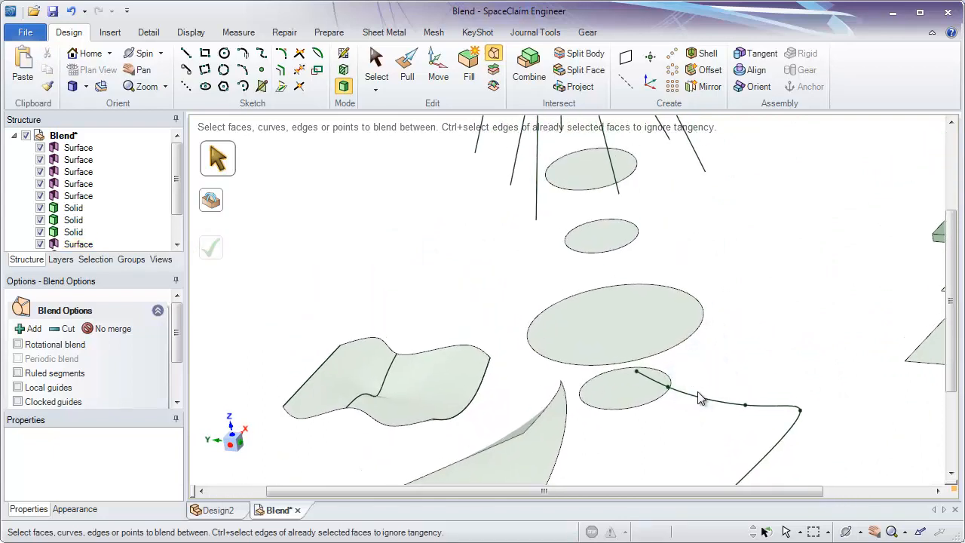
pyautogui.keyDown('ctrl'); pyautogui.click(633, 390); pyautogui.keyUp('ctrl')
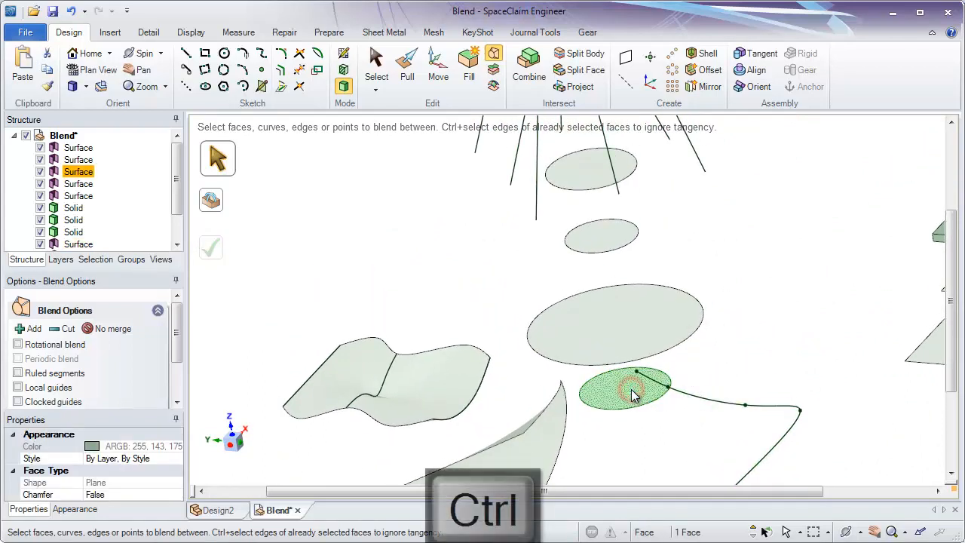
pyautogui.keyDown('ctrl'); pyautogui.click(610, 334); pyautogui.keyUp('ctrl')
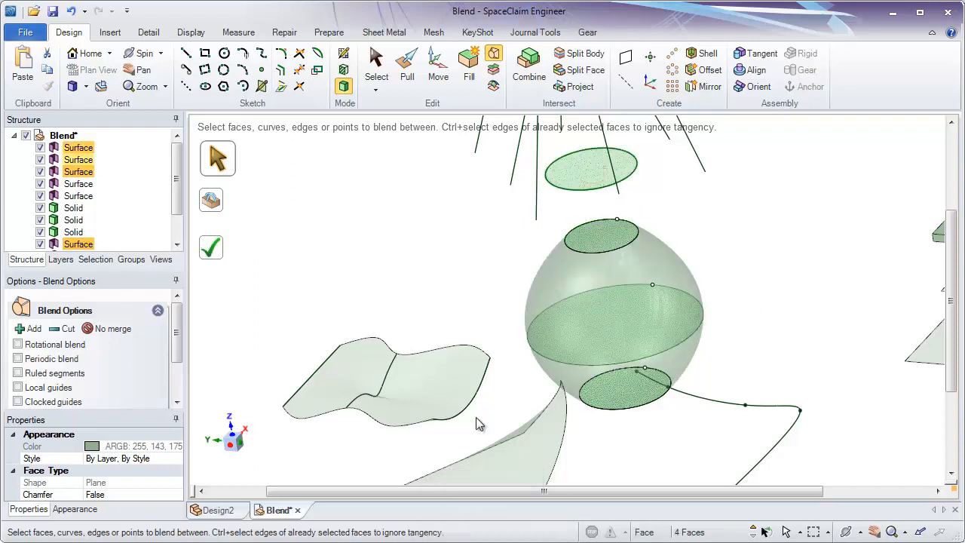
pyautogui.moveTo(699, 413); pyautogui.dragTo(557, 381, button='middle')
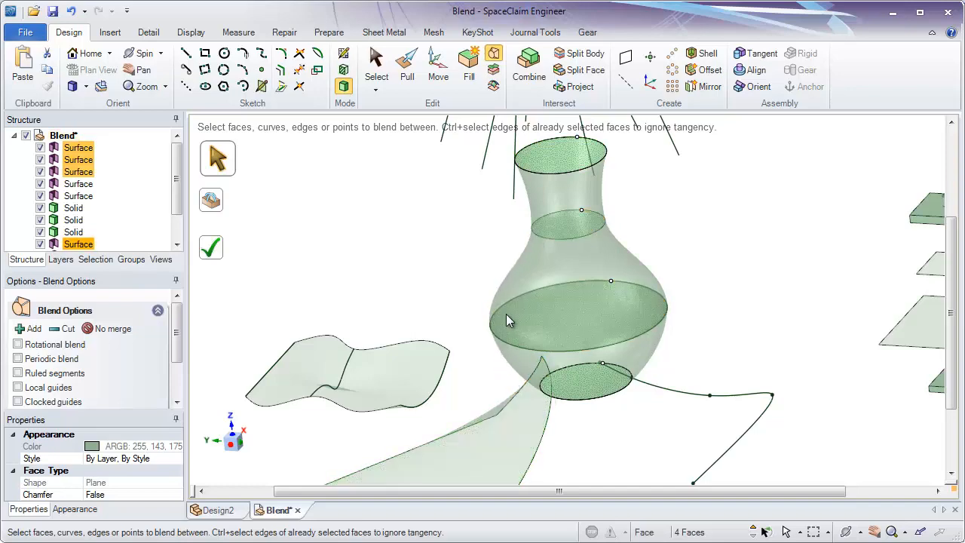
pyautogui.moveTo(678, 221)
pyautogui.mouseDown(button='middle')
pyautogui.moveTo(688, 208)
pyautogui.moveTo(676, 217)
pyautogui.mouseUp(button='middle')
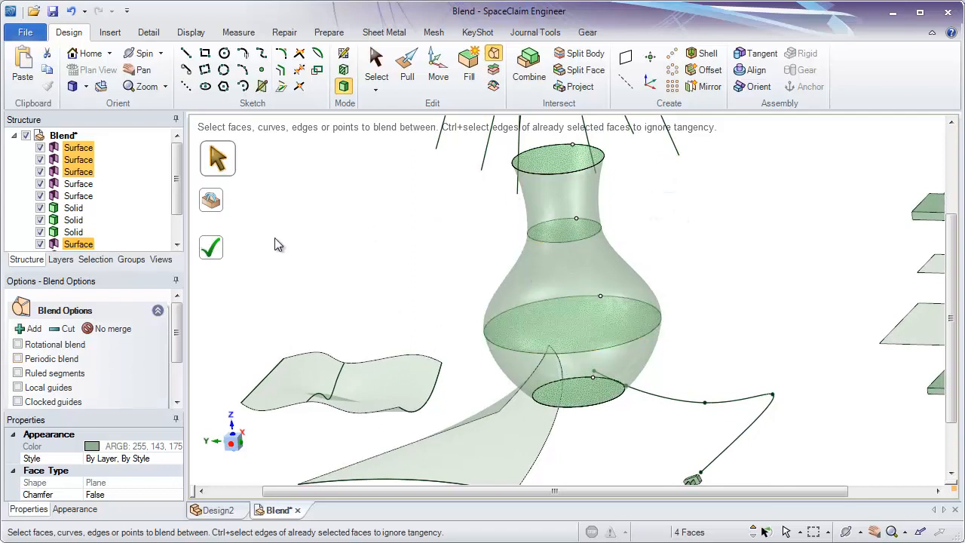
# Enable ruled segments for the vase blend and complete it
pyautogui.click(17, 373)
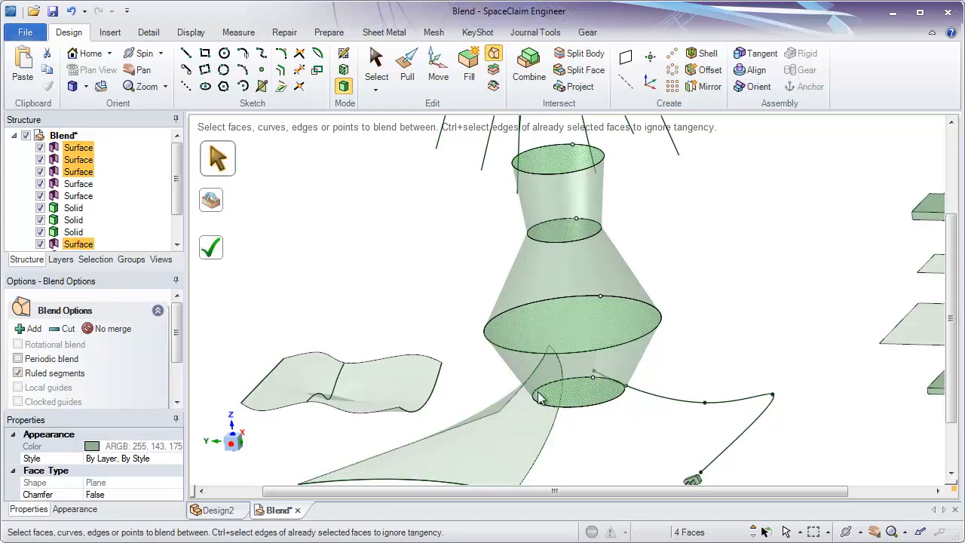
pyautogui.click(213, 242)
pyautogui.moveTo(454, 264); pyautogui.dragTo(476, 274, button='middle')
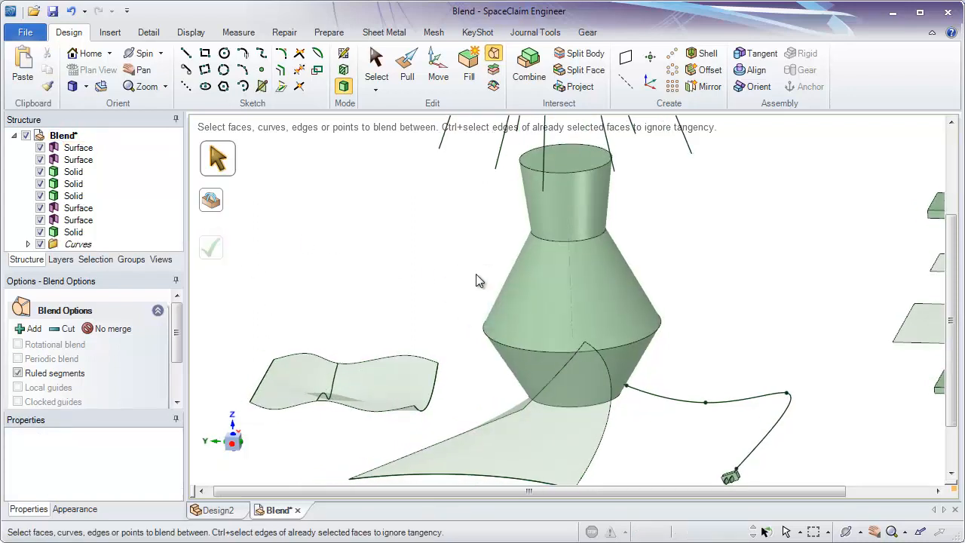
# Undo the ruled vase blend and complete it again with ruled segments turned off
pyautogui.click(71, 12)
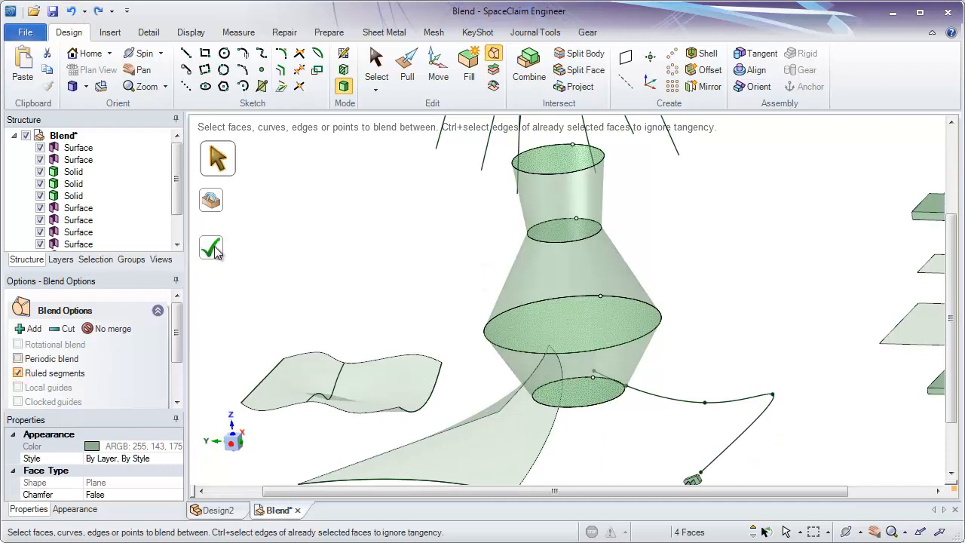
pyautogui.click(23, 377)
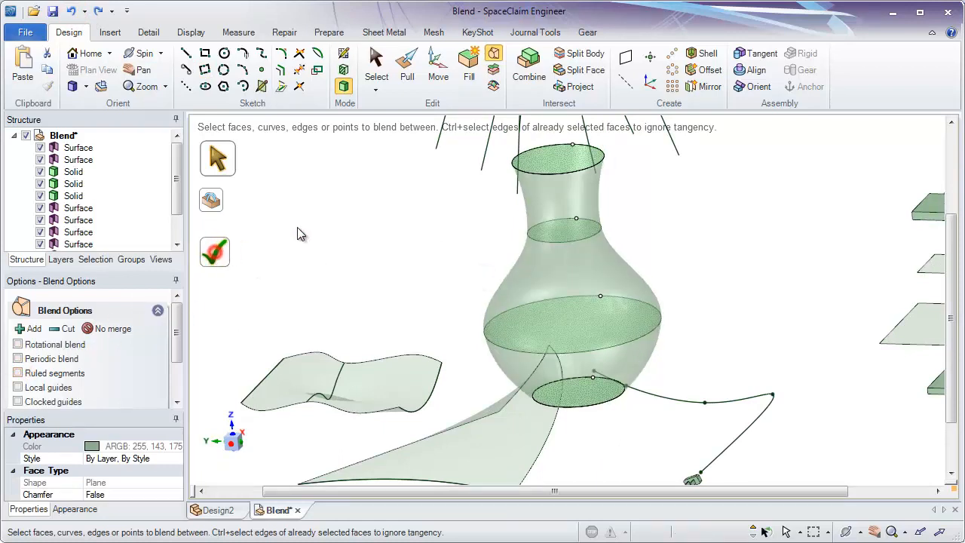
pyautogui.moveTo(733, 348); pyautogui.dragTo(694, 399, button='middle')
pyautogui.keyDown('shift'); pyautogui.moveTo(694, 365); pyautogui.dragTo(694, 391, button='middle'); pyautogui.keyUp('shift')
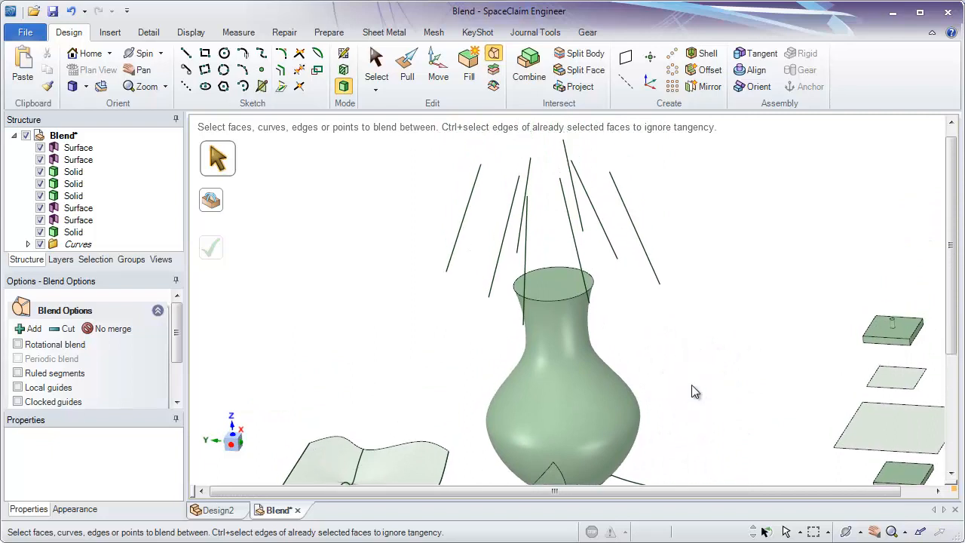
pyautogui.moveTo(628, 305)
pyautogui.keyDown('ctrl'); pyautogui.mouseDown(button='middle')
pyautogui.moveTo(648, 478)
pyautogui.moveTo(631, 409)
pyautogui.moveTo(640, 328)
pyautogui.moveTo(643, 351)
pyautogui.moveTo(626, 348)
pyautogui.mouseUp(button='middle'); pyautogui.keyUp('ctrl')
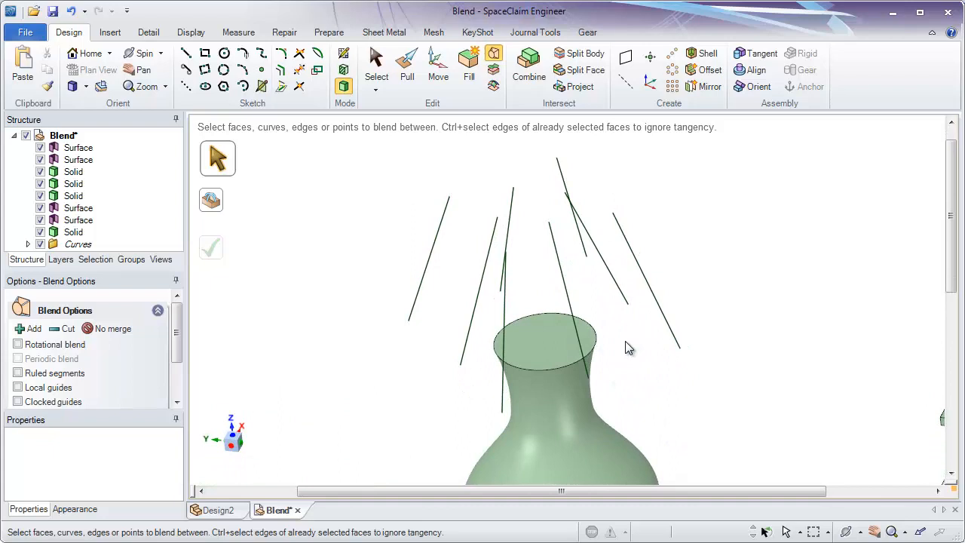
pyautogui.click(571, 305)
pyautogui.keyDown('ctrl'); pyautogui.click(513, 217); pyautogui.keyUp('ctrl')
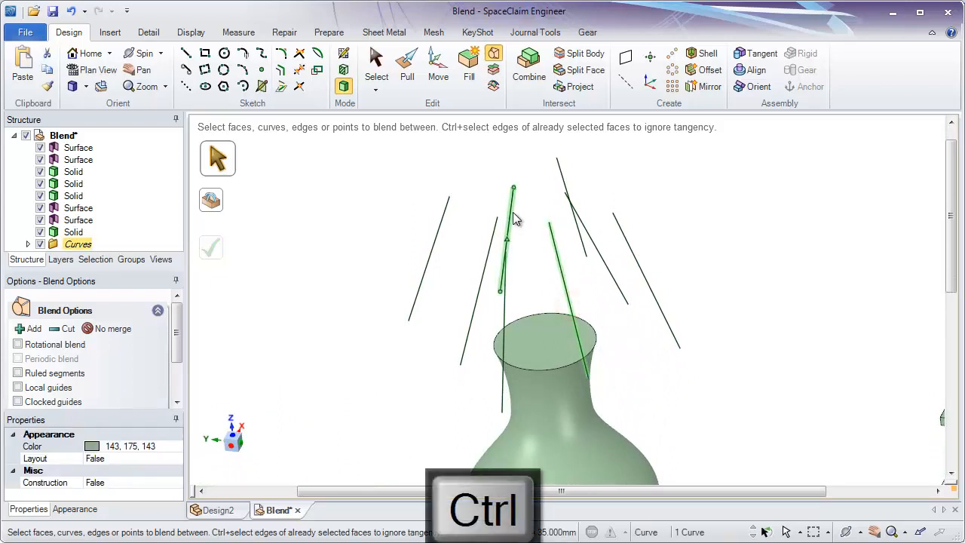
pyautogui.keyDown('ctrl'); pyautogui.click(443, 217); pyautogui.keyUp('ctrl')
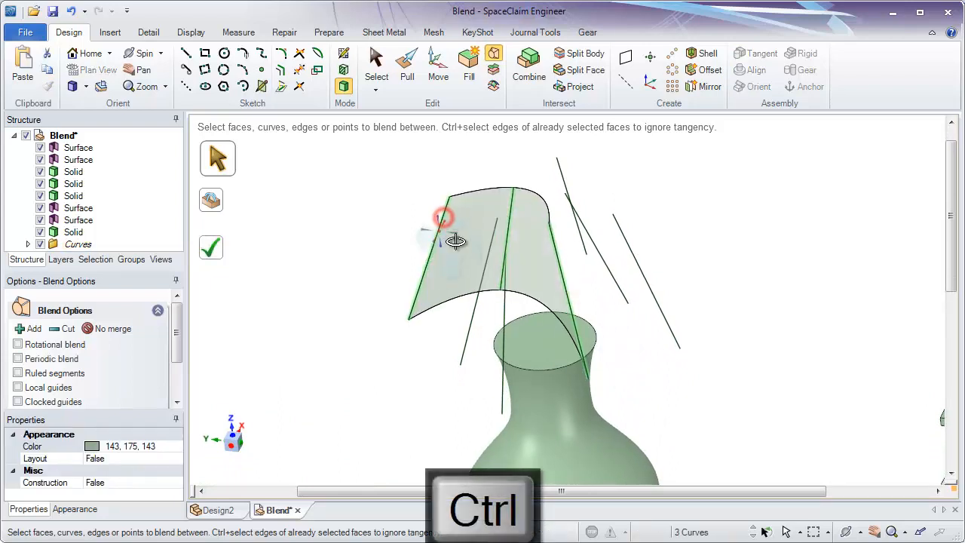
pyautogui.moveTo(456, 240); pyautogui.dragTo(459, 312, button='middle')
pyautogui.keyDown('ctrl'); pyautogui.click(592, 237); pyautogui.keyUp('ctrl')
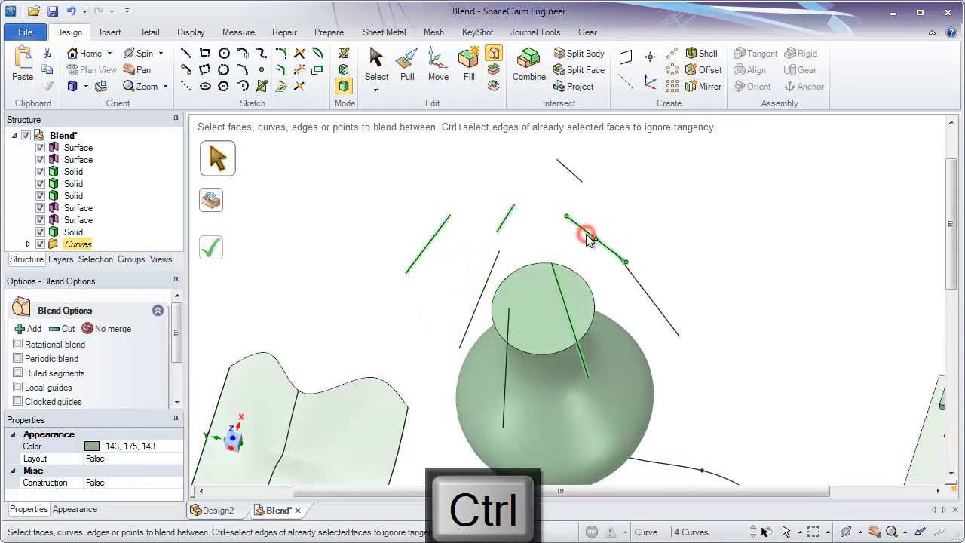
pyautogui.moveTo(592, 237); pyautogui.dragTo(621, 222, button='middle')
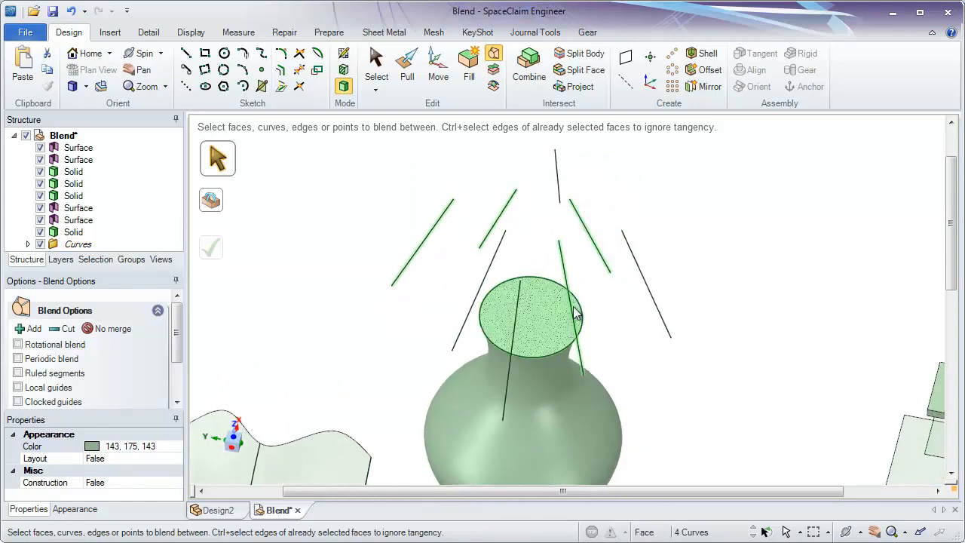
pyautogui.keyDown('ctrl'); pyautogui.click(584, 227); pyautogui.keyUp('ctrl')
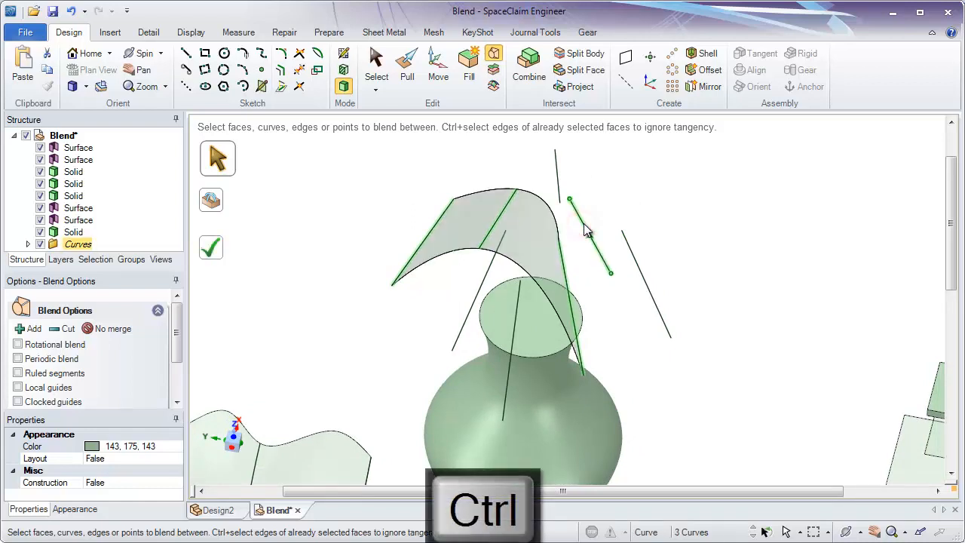
pyautogui.keyDown('ctrl'); pyautogui.click(491, 254); pyautogui.keyUp('ctrl')
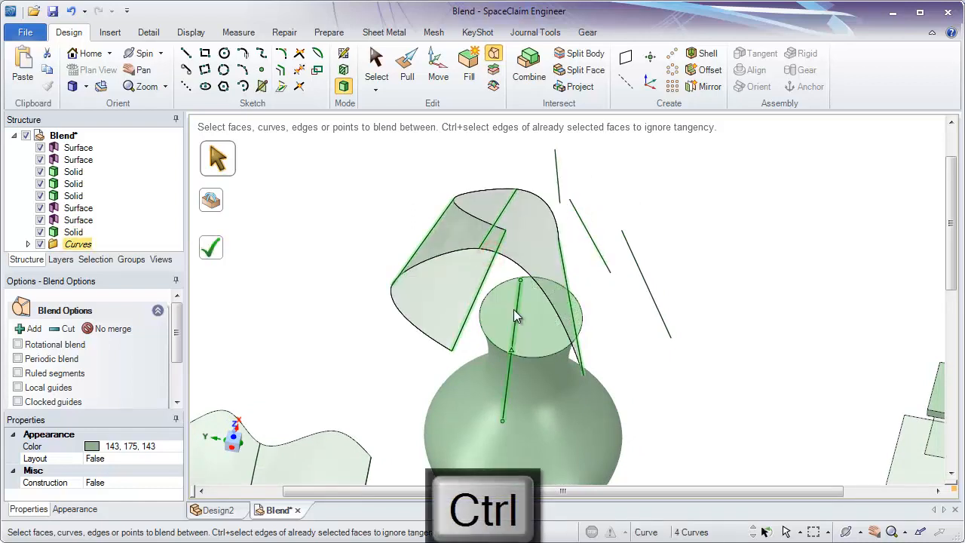
pyautogui.keyDown('ctrl'); pyautogui.click(513, 308); pyautogui.keyUp('ctrl')
pyautogui.moveTo(659, 402); pyautogui.dragTo(661, 333, button='middle')
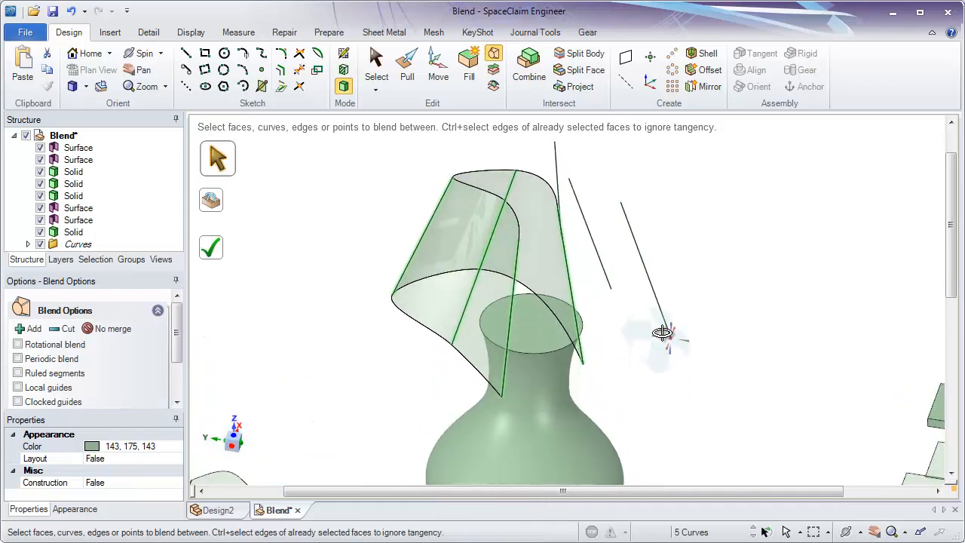
pyautogui.click(614, 314)
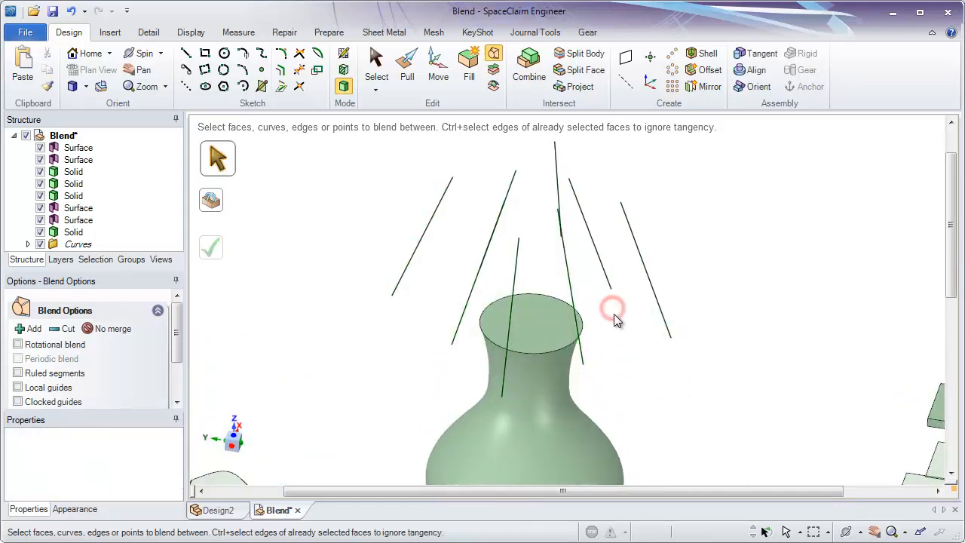
# Set up a surface blend through the eight slanted lines above the vase, picking them in order around the ring
pyautogui.moveTo(614, 314); pyautogui.dragTo(611, 355, button='middle')
pyautogui.click(566, 301)
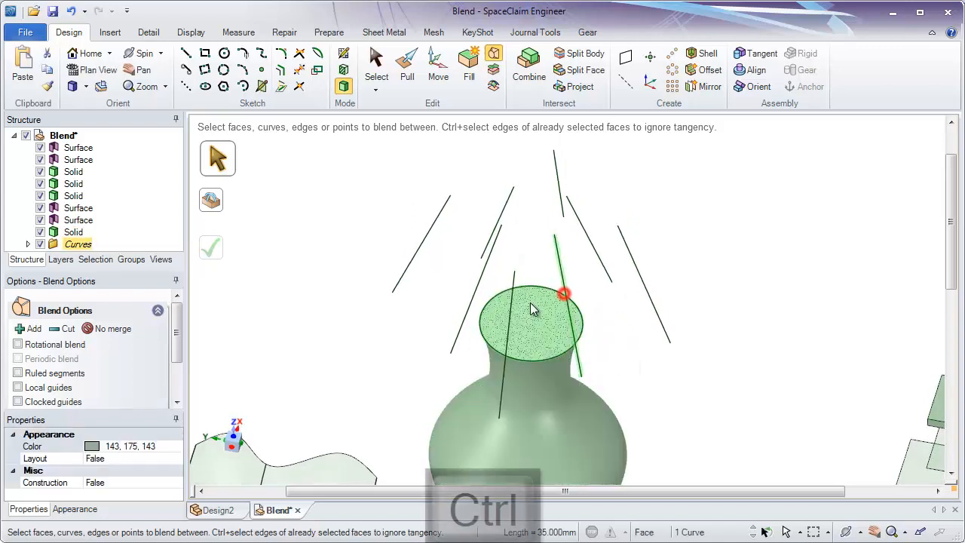
pyautogui.keyDown('ctrl'); pyautogui.click(479, 279); pyautogui.keyUp('ctrl')
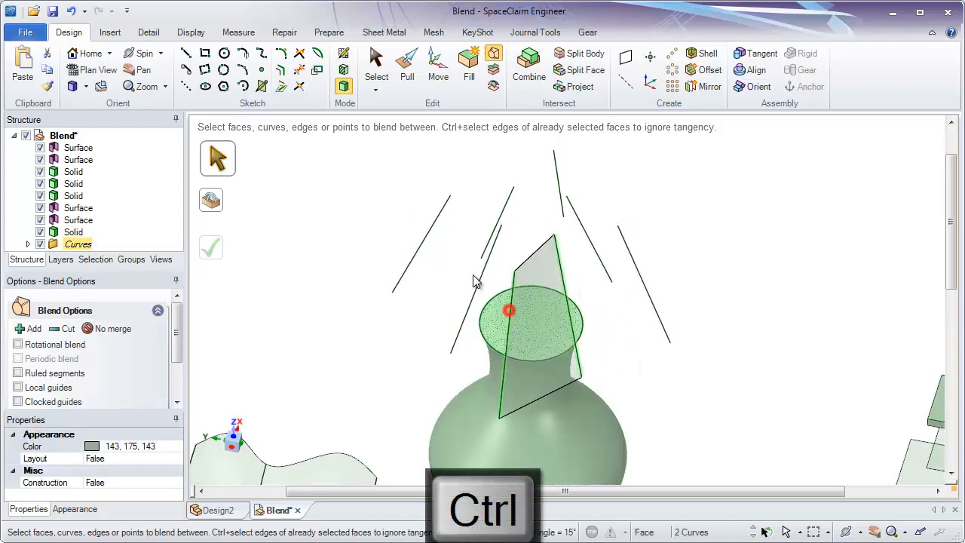
pyautogui.keyDown('ctrl'); pyautogui.click(431, 220); pyautogui.keyUp('ctrl')
pyautogui.keyDown('ctrl'); pyautogui.click(503, 216); pyautogui.keyUp('ctrl')
pyautogui.keyDown('ctrl'); pyautogui.click(501, 213); pyautogui.keyUp('ctrl')
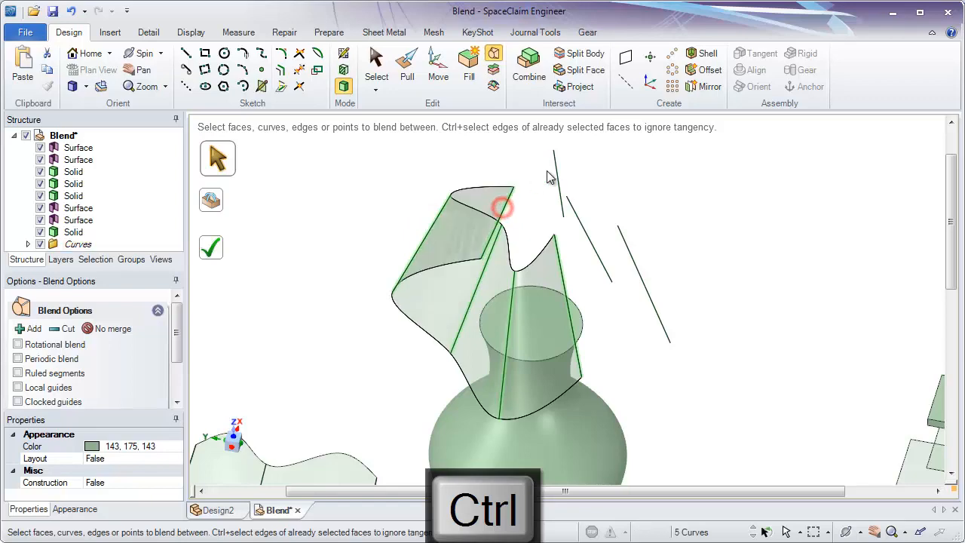
pyautogui.keyDown('ctrl'); pyautogui.click(556, 172); pyautogui.keyUp('ctrl')
pyautogui.keyDown('ctrl'); pyautogui.click(583, 226); pyautogui.keyUp('ctrl')
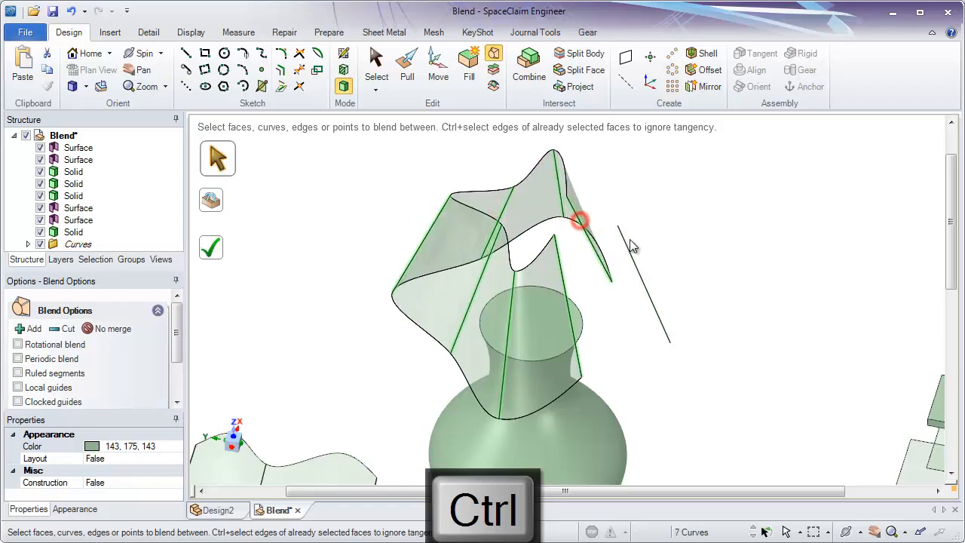
pyautogui.keyDown('ctrl'); pyautogui.click(631, 249); pyautogui.keyUp('ctrl')
pyautogui.moveTo(624, 370); pyautogui.dragTo(388, 301, button='middle')
# Complete the open surface blend through the eight slanted lines and undo its completion
pyautogui.click(215, 252)
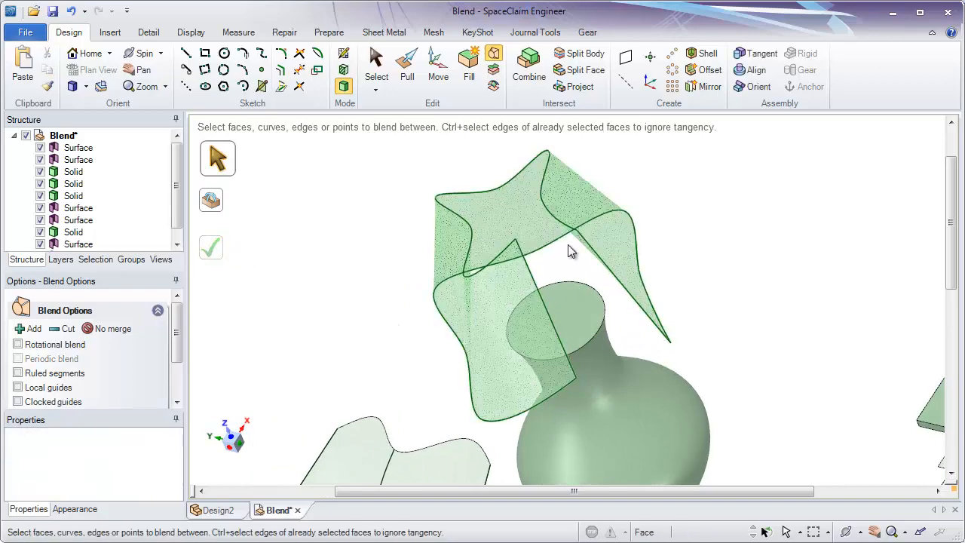
pyautogui.click(74, 13)
pyautogui.moveTo(640, 221); pyautogui.dragTo(700, 233, button='middle')
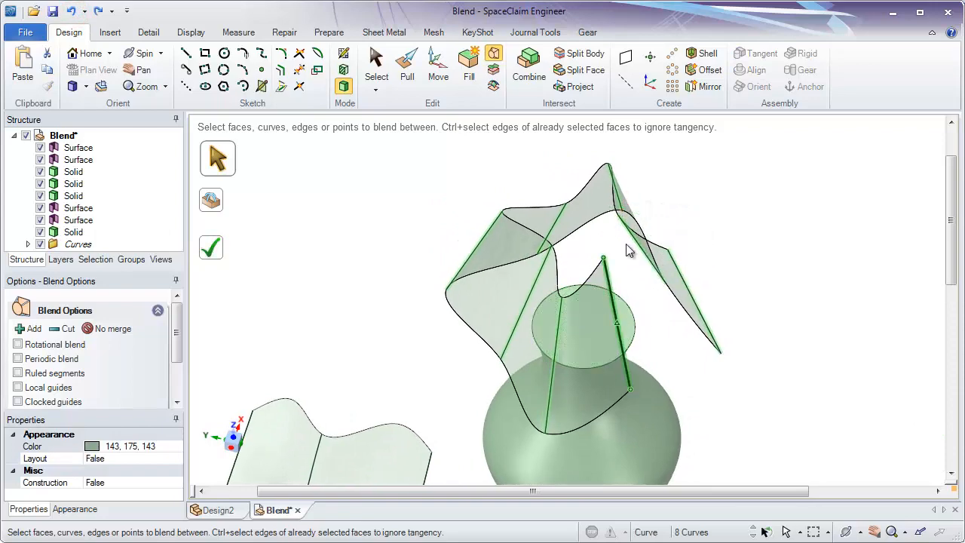
# Remove the front end line from the surface blend and add it again as the line closing the open gap
pyautogui.moveTo(715, 387); pyautogui.dragTo(663, 317, button='middle')
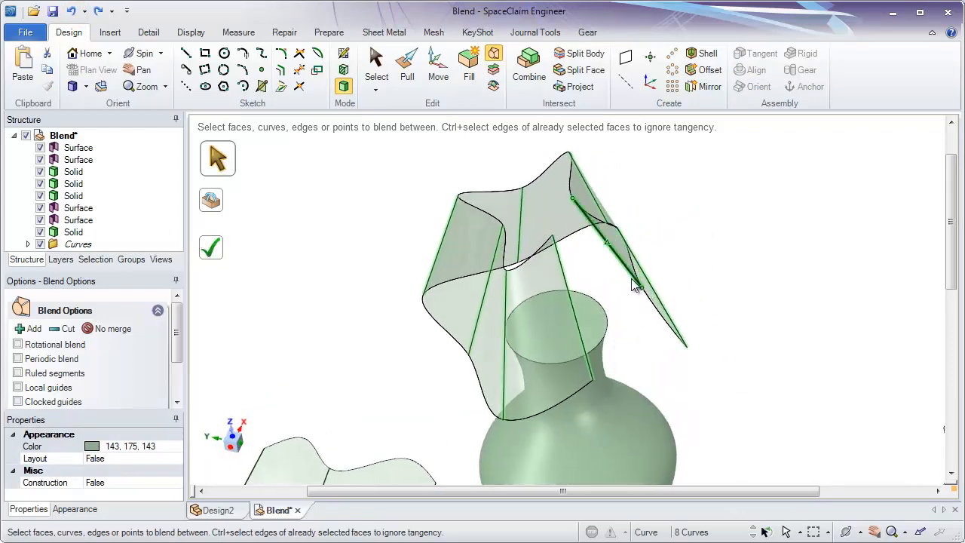
pyautogui.keyDown('ctrl'); pyautogui.click(566, 271); pyautogui.keyUp('ctrl')
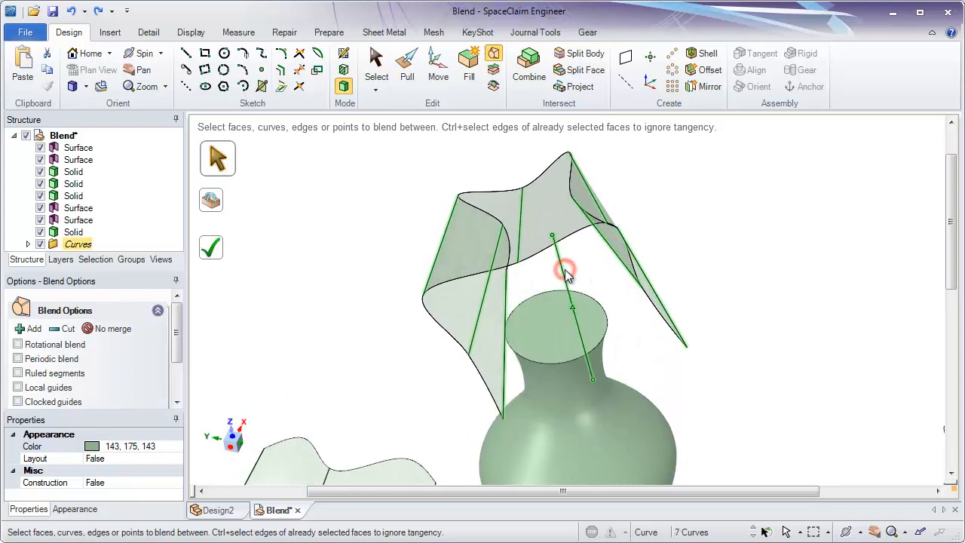
pyautogui.keyDown('ctrl'); pyautogui.click(560, 273); pyautogui.keyUp('ctrl')
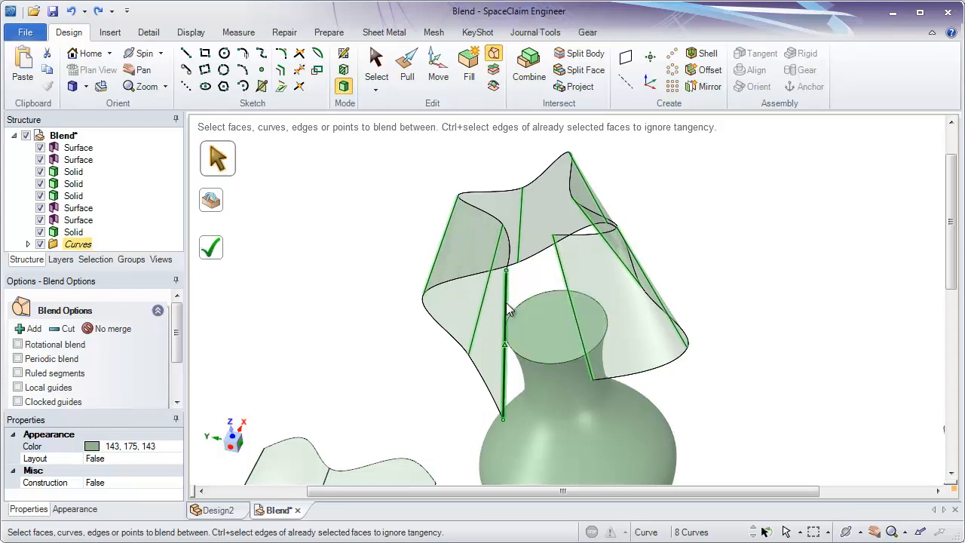
# Enable Periodic blend for the eight slanted lines and complete the closed surface above the vase
pyautogui.click(17, 360)
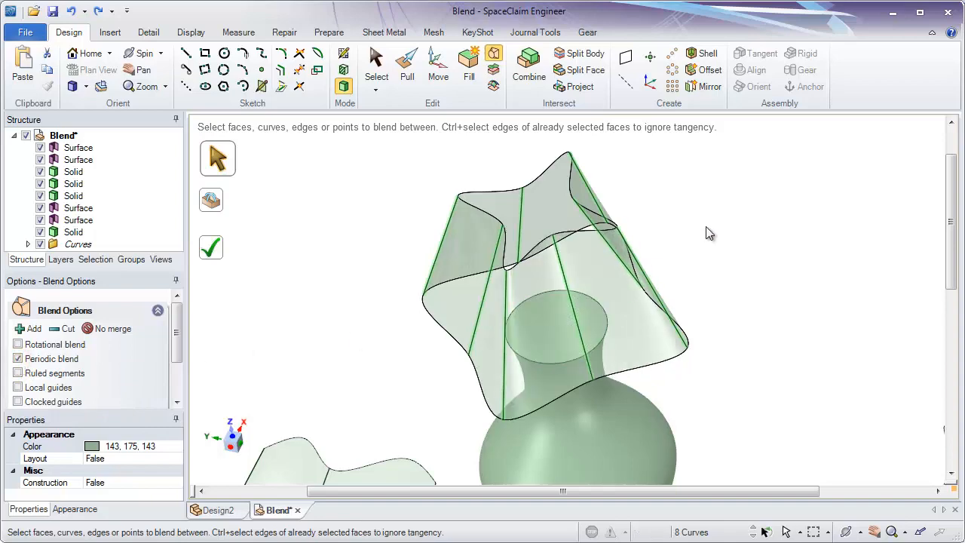
pyautogui.moveTo(708, 233); pyautogui.dragTo(758, 260, button='middle')
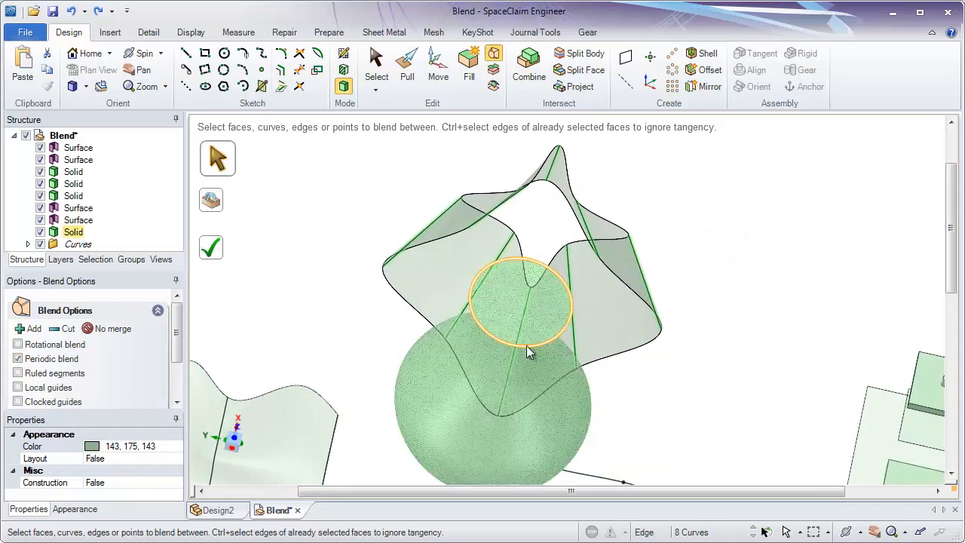
pyautogui.moveTo(611, 335); pyautogui.dragTo(601, 300, button='middle')
pyautogui.moveTo(719, 291); pyautogui.dragTo(686, 343, button='middle')
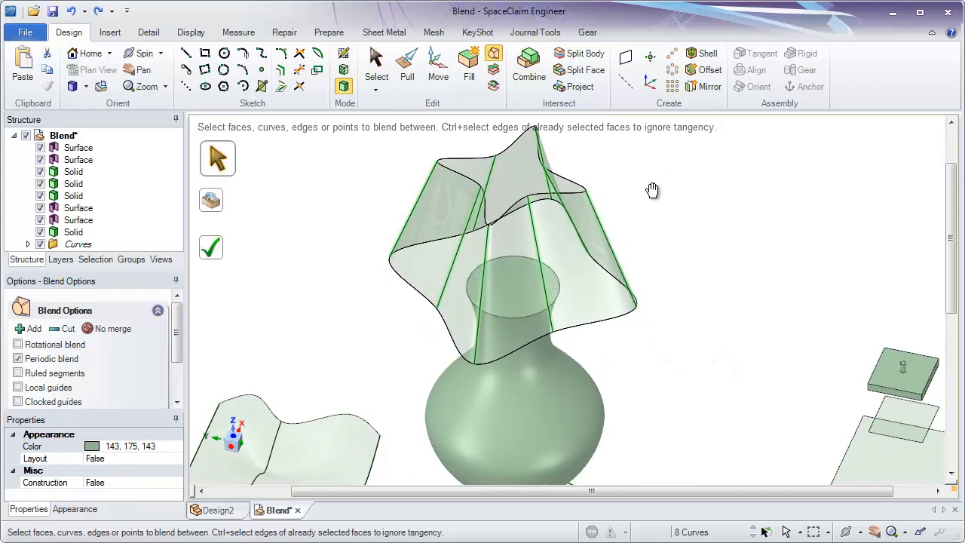
pyautogui.keyDown('shift'); pyautogui.moveTo(652, 190); pyautogui.dragTo(657, 225, button='middle'); pyautogui.keyUp('shift')
pyautogui.click(212, 247)
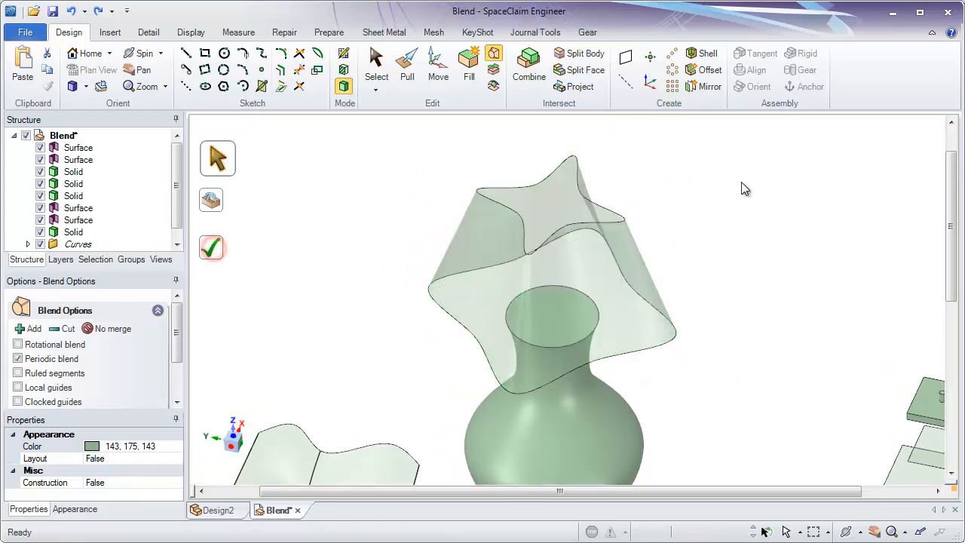
# Set up a solid blend through the lower block's top face, the large and small square surfaces, and the upper block's underside
pyautogui.moveTo(743, 188); pyautogui.dragTo(744, 246, button='middle')
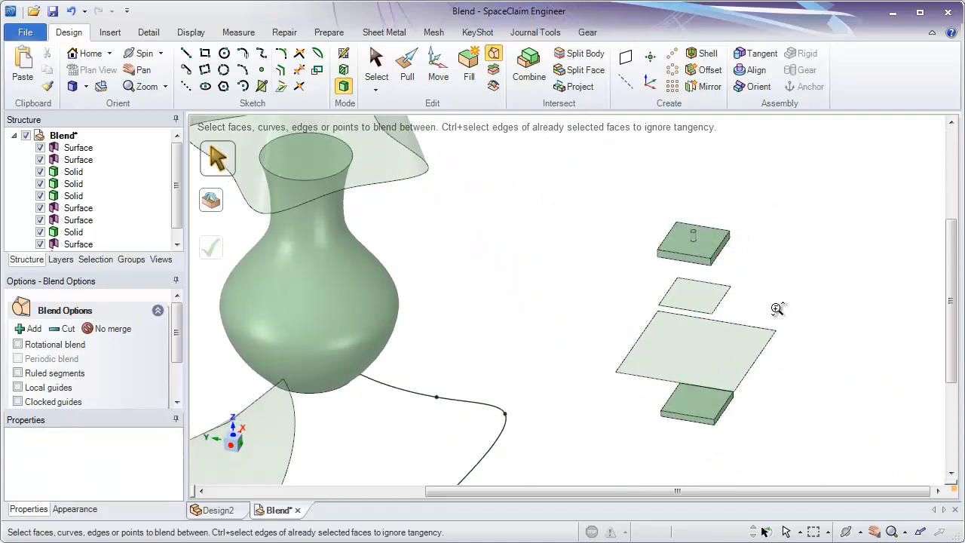
pyautogui.moveTo(777, 309)
pyautogui.keyDown('ctrl'); pyautogui.mouseDown(button='middle')
pyautogui.moveTo(771, 352)
pyautogui.moveTo(783, 193)
pyautogui.moveTo(775, 294)
pyautogui.mouseUp(button='middle'); pyautogui.keyUp('ctrl')
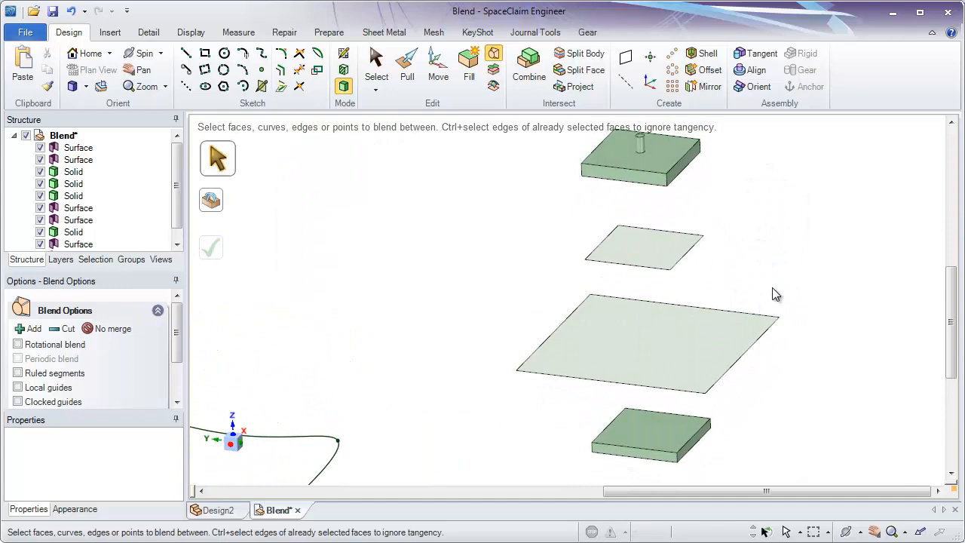
pyautogui.click(654, 439)
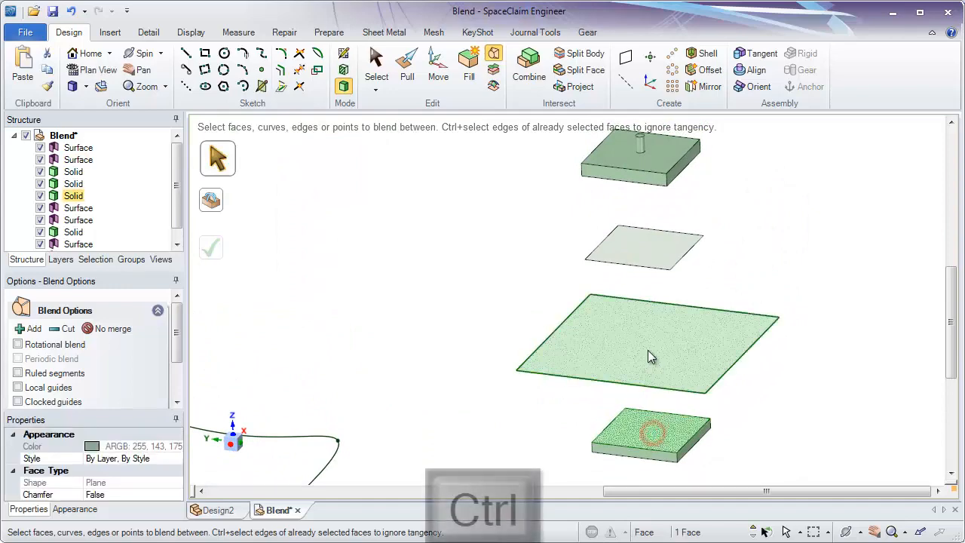
pyautogui.keyDown('ctrl'); pyautogui.click(646, 345); pyautogui.keyUp('ctrl')
pyautogui.keyDown('ctrl'); pyautogui.click(648, 250); pyautogui.keyUp('ctrl')
pyautogui.moveTo(772, 275); pyautogui.dragTo(782, 301, button='middle')
pyautogui.keyDown('ctrl'); pyautogui.click(672, 237); pyautogui.keyUp('ctrl')
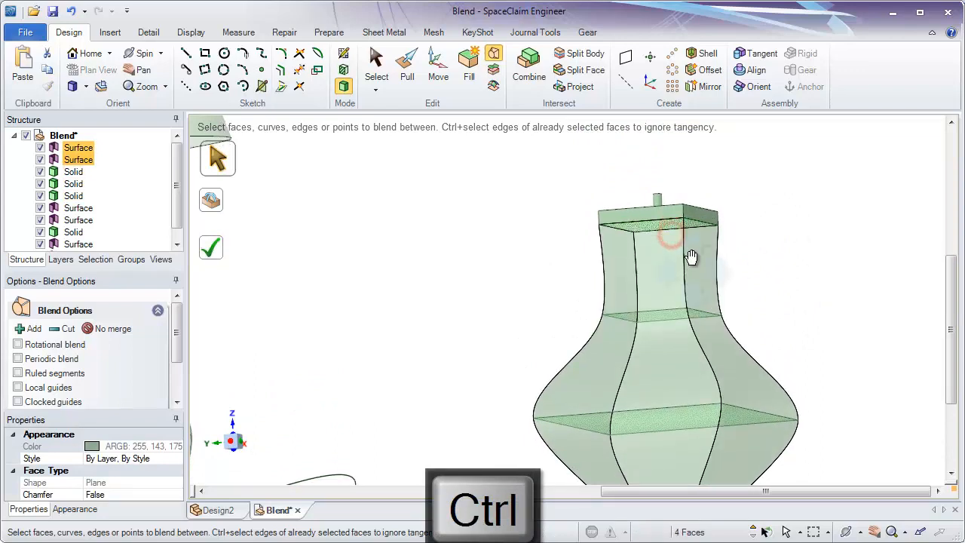
# Complete the square vase blend merged with its blocks, check the resulting body, and undo the completion
pyautogui.click(213, 251)
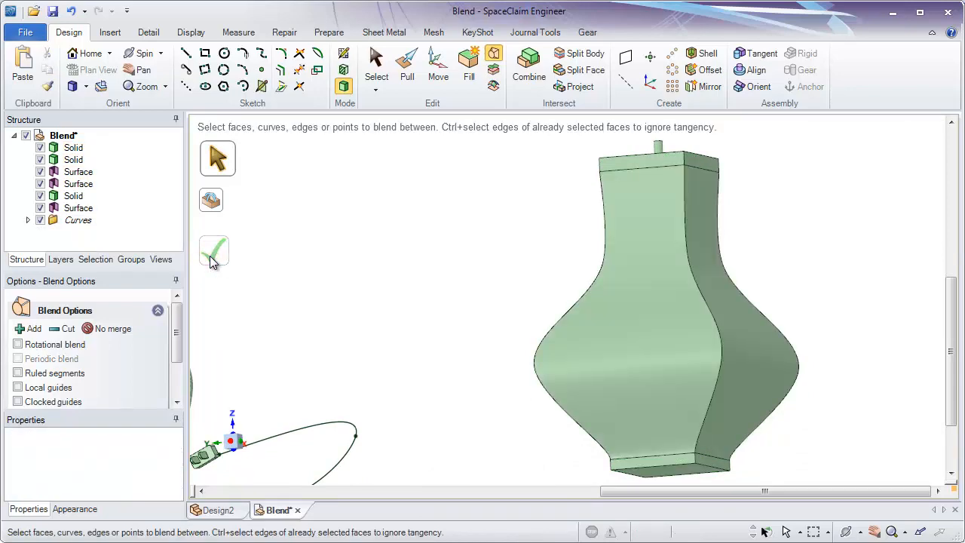
pyautogui.click(74, 148)
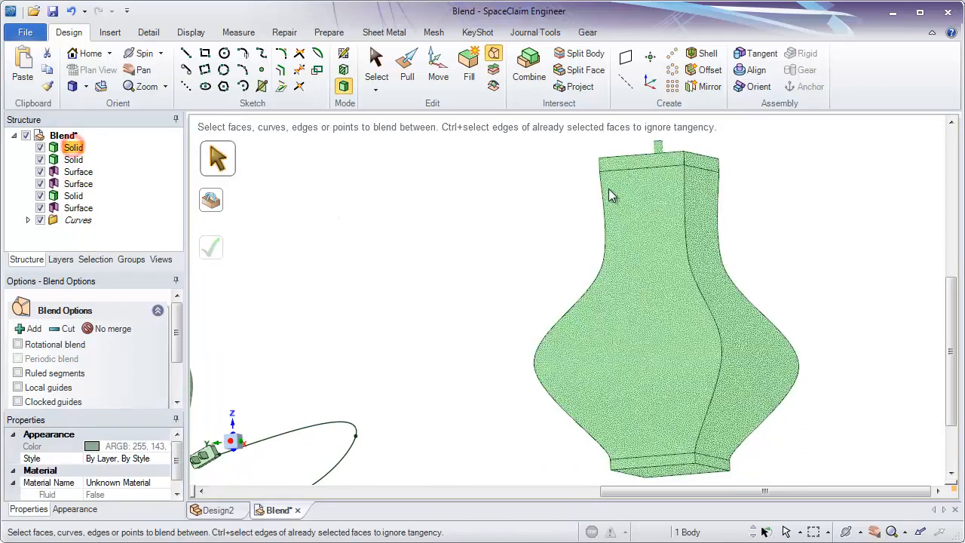
pyautogui.moveTo(619, 429); pyautogui.dragTo(371, 287, button='middle')
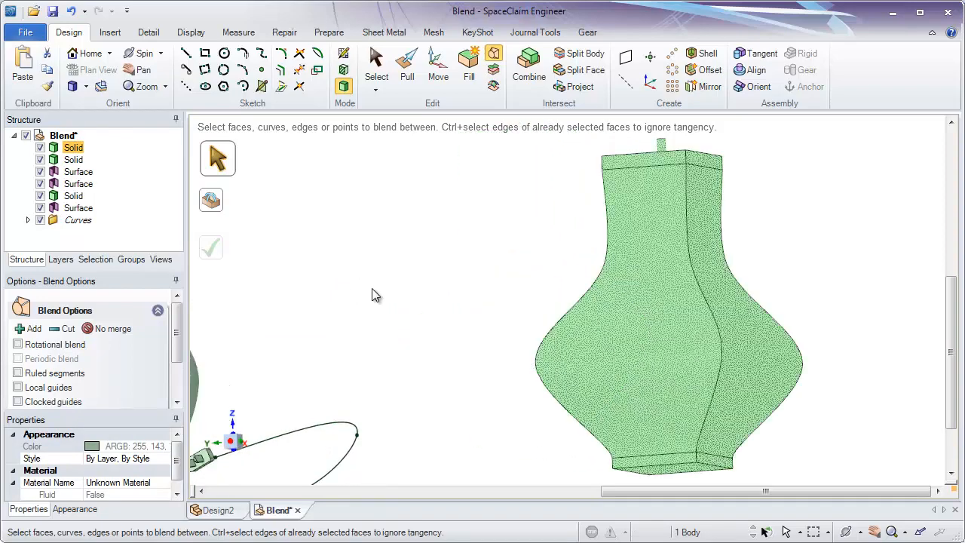
pyautogui.click(371, 288)
pyautogui.hotkey('ctrl', 'z')
# Turn on No merge for the square vase blend and complete it as a separate body
pyautogui.moveTo(390, 257); pyautogui.dragTo(468, 253, button='middle')
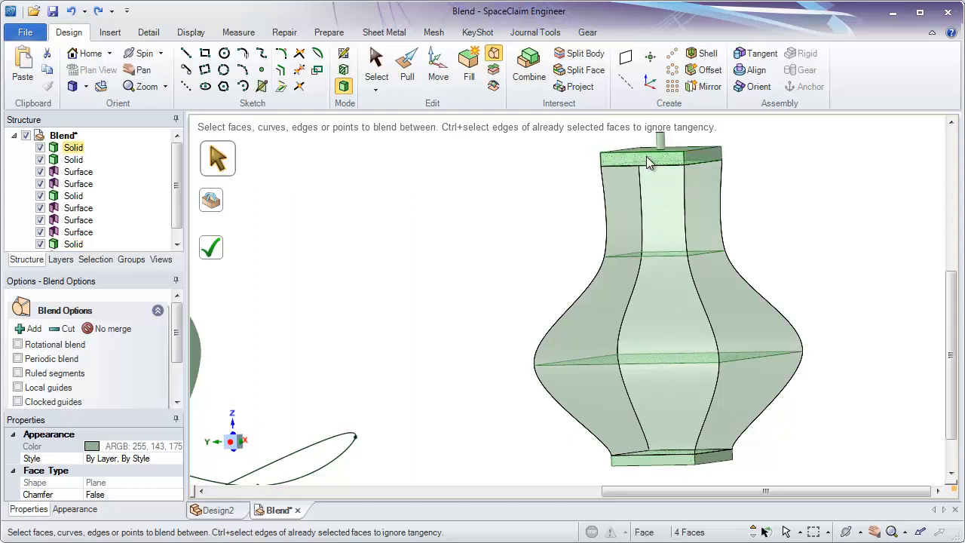
pyautogui.click(103, 332)
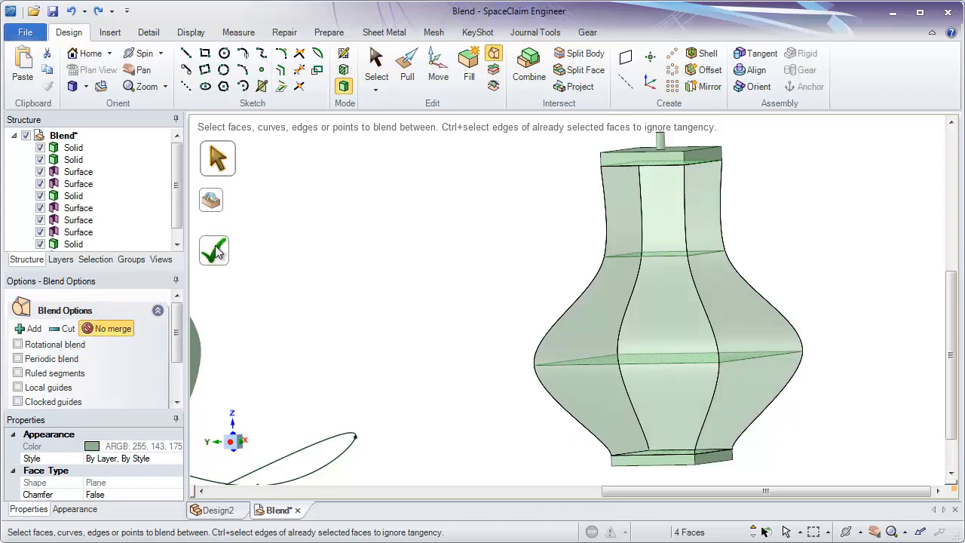
pyautogui.click(214, 249)
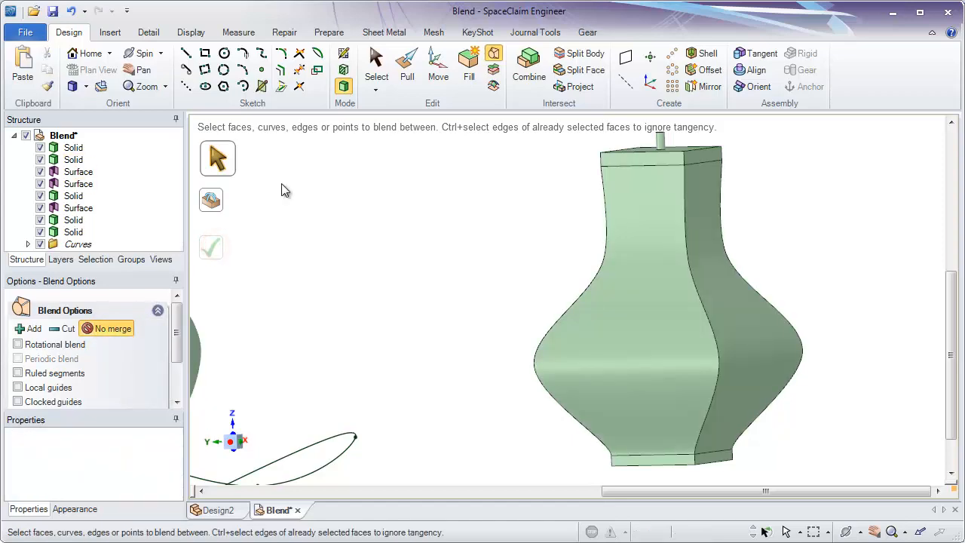
# Color the blended body of the square vase Red
pyautogui.press('s')
pyautogui.click(641, 251)
pyautogui.click(662, 213)
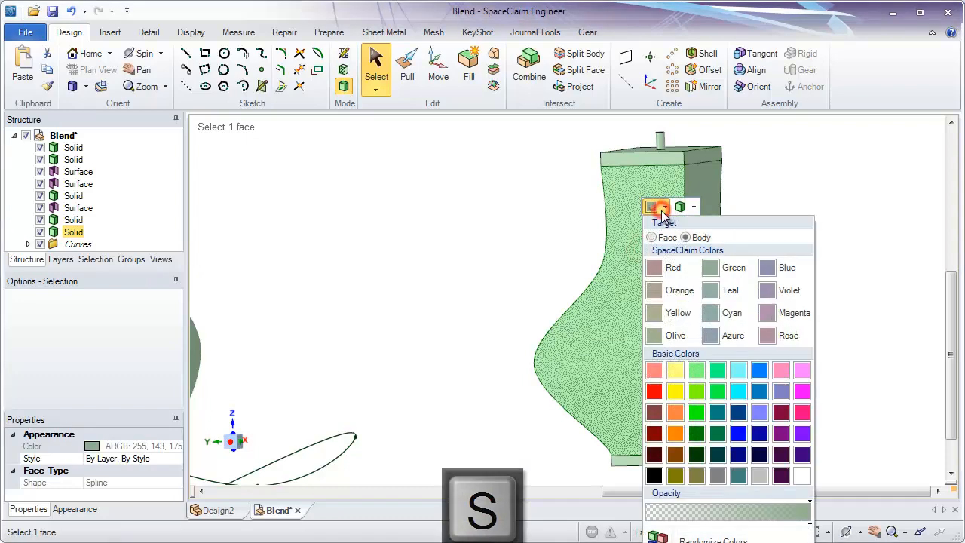
pyautogui.click(656, 264)
pyautogui.moveTo(429, 222); pyautogui.dragTo(486, 230, button='middle')
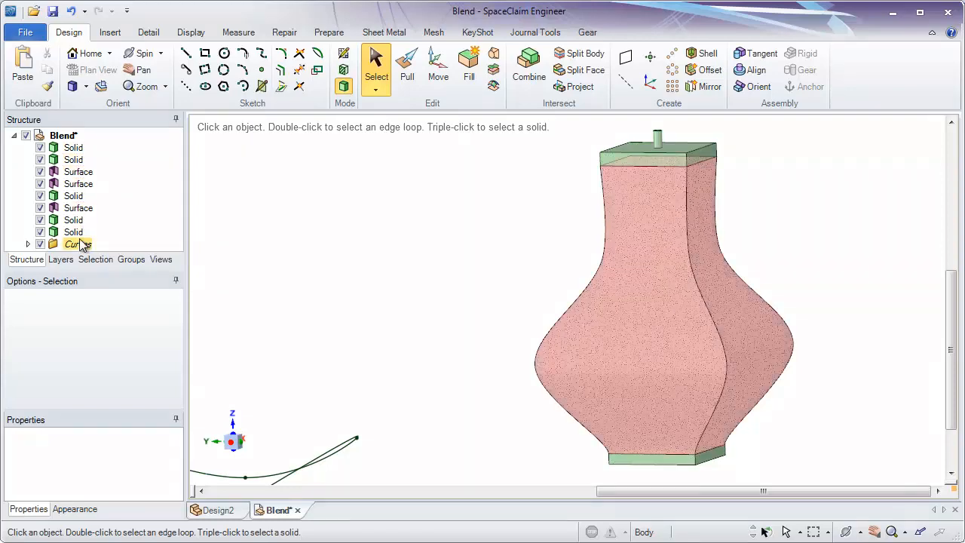
# Insert a cylinder with a 1 mm radius along the spline running from the round vase to the plug
pyautogui.moveTo(525, 317); pyautogui.dragTo(557, 317, button='middle')
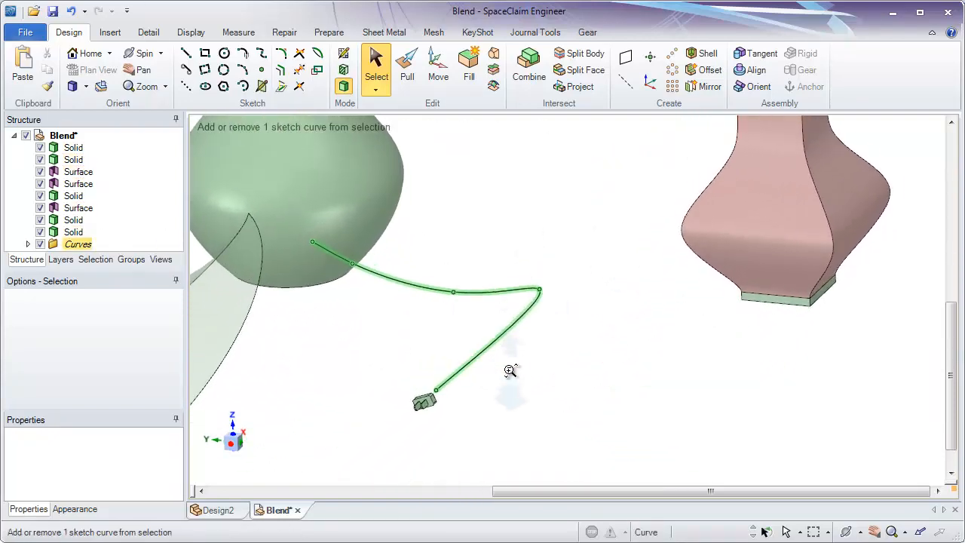
pyautogui.keyDown('ctrl'); pyautogui.moveTo(497, 340); pyautogui.dragTo(553, 378, button='middle'); pyautogui.keyUp('ctrl')
pyautogui.keyDown('ctrl'); pyautogui.moveTo(512, 355); pyautogui.dragTo(517, 395, button='middle'); pyautogui.keyUp('ctrl')
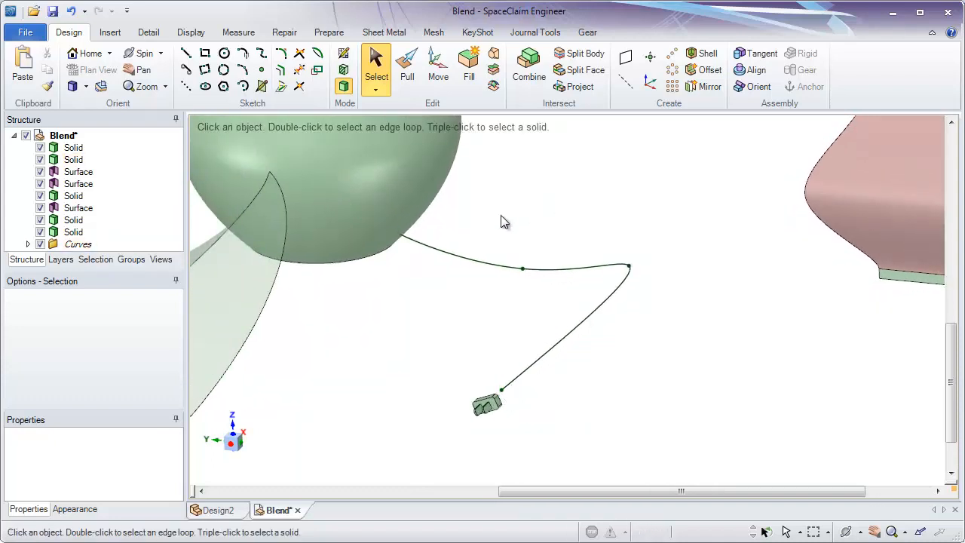
pyautogui.click(551, 349)
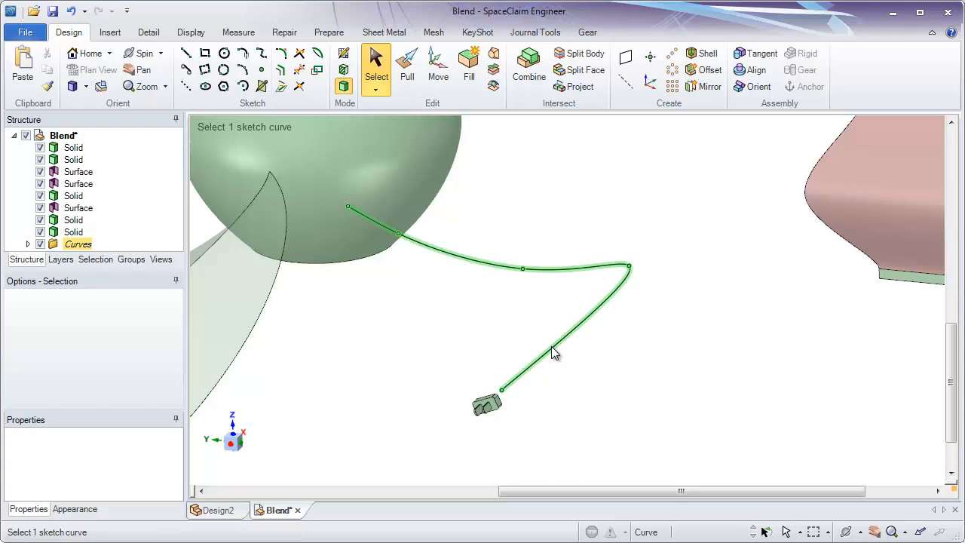
pyautogui.click(551, 346)
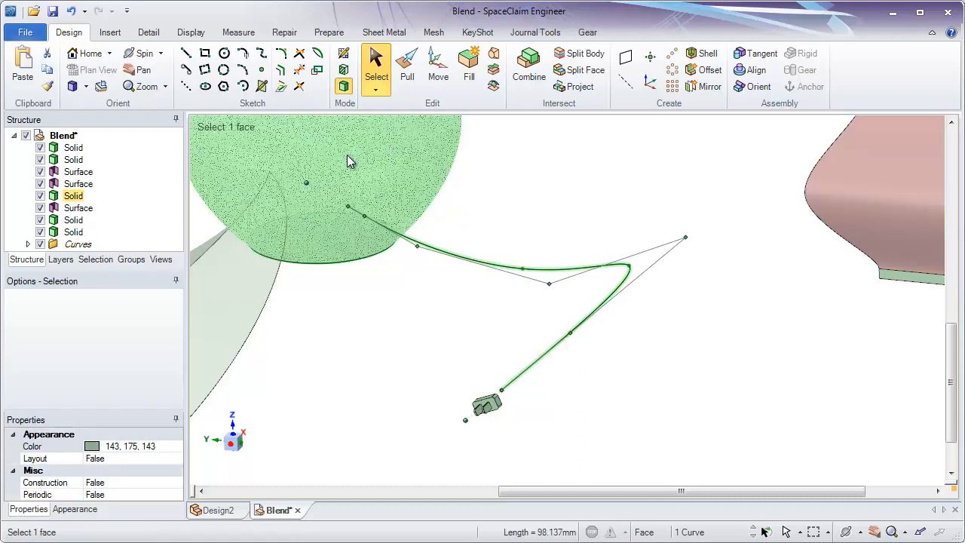
pyautogui.keyDown('ctrl'); pyautogui.moveTo(447, 272); pyautogui.dragTo(451, 290, button='middle'); pyautogui.keyUp('ctrl')
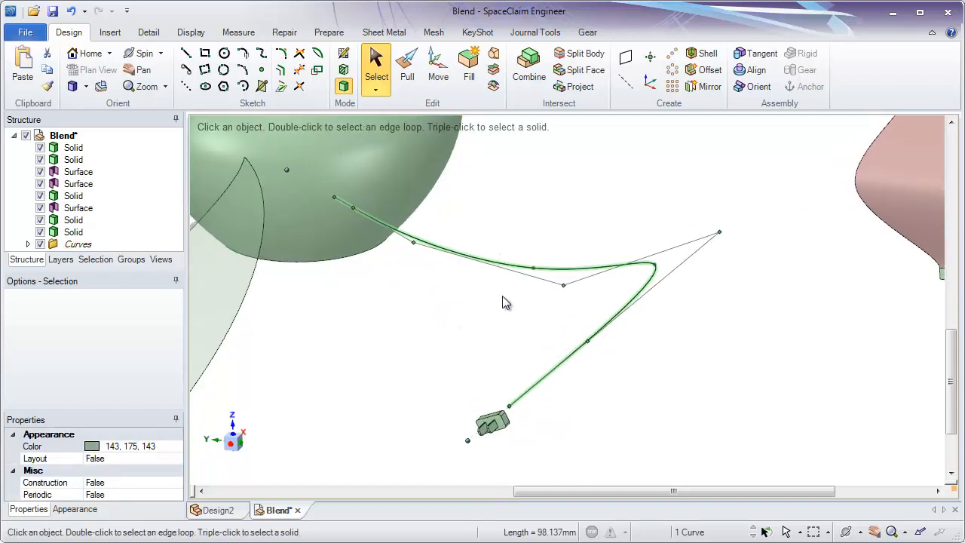
pyautogui.click(111, 33)
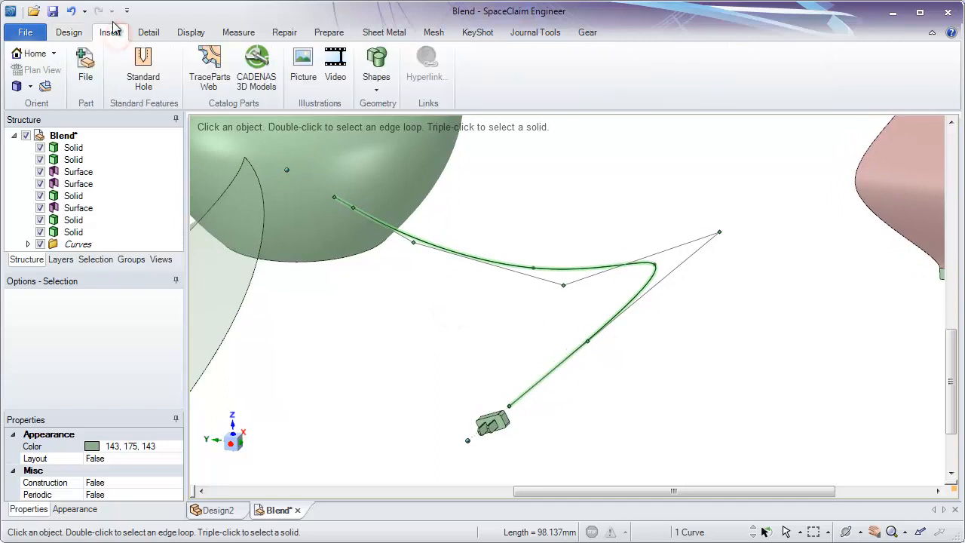
pyautogui.click(377, 68)
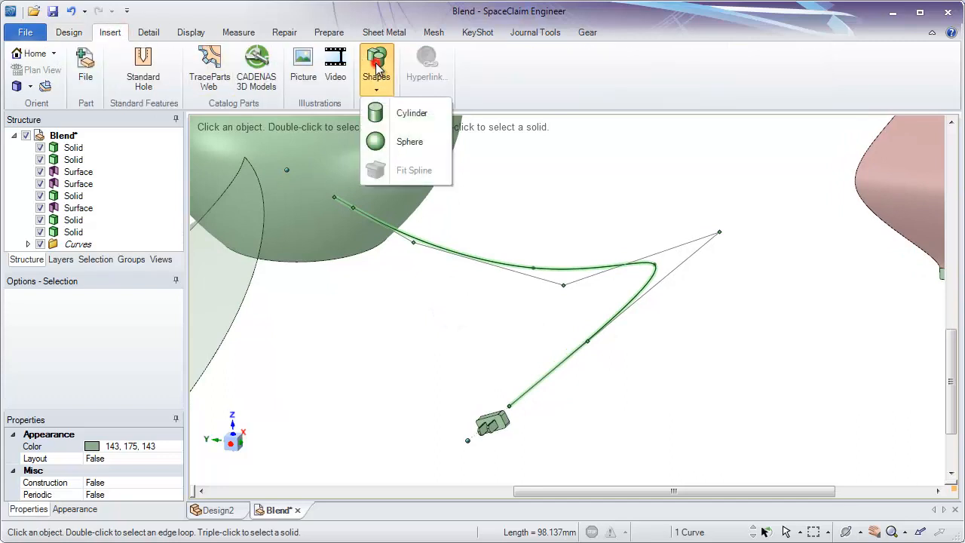
pyautogui.click(384, 112)
pyautogui.click(561, 268)
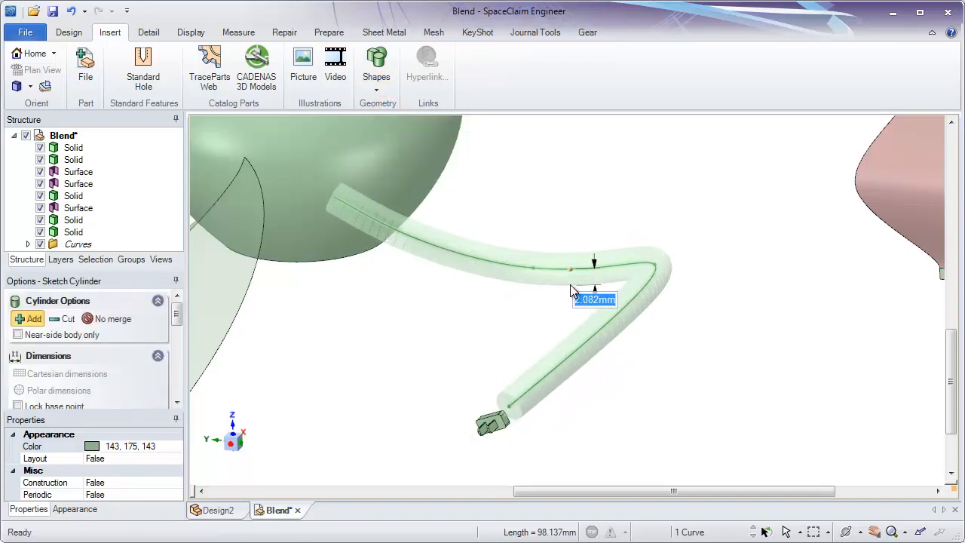
pyautogui.write('1')
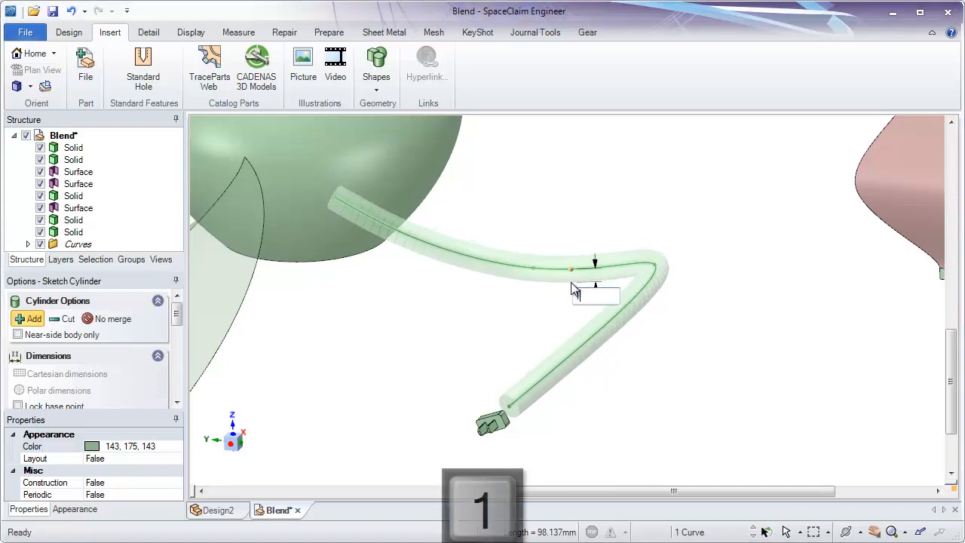
pyautogui.press('Return')
pyautogui.press('Return')
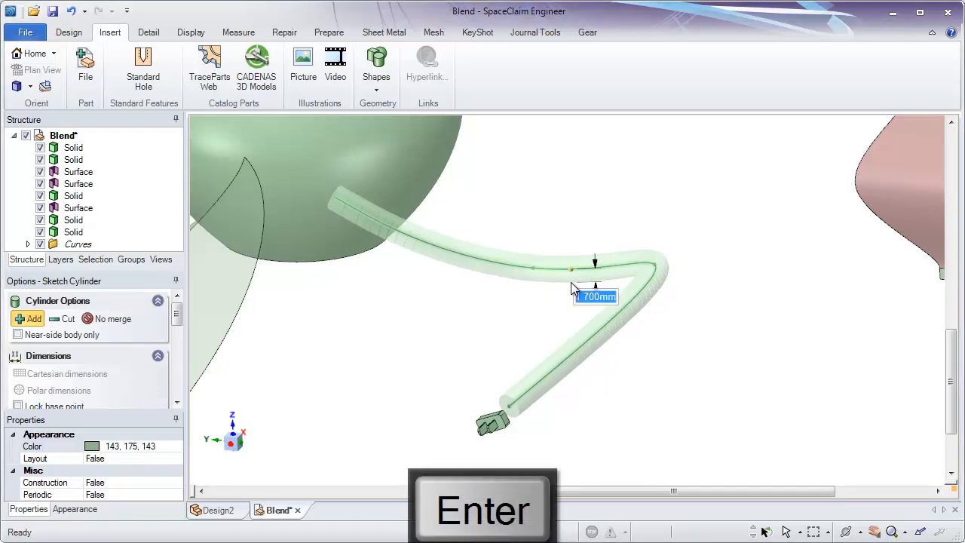
# Set up a blend between the round end face of the cable and the facing back face of the plug
pyautogui.moveTo(600, 400); pyautogui.dragTo(647, 459, button='middle')
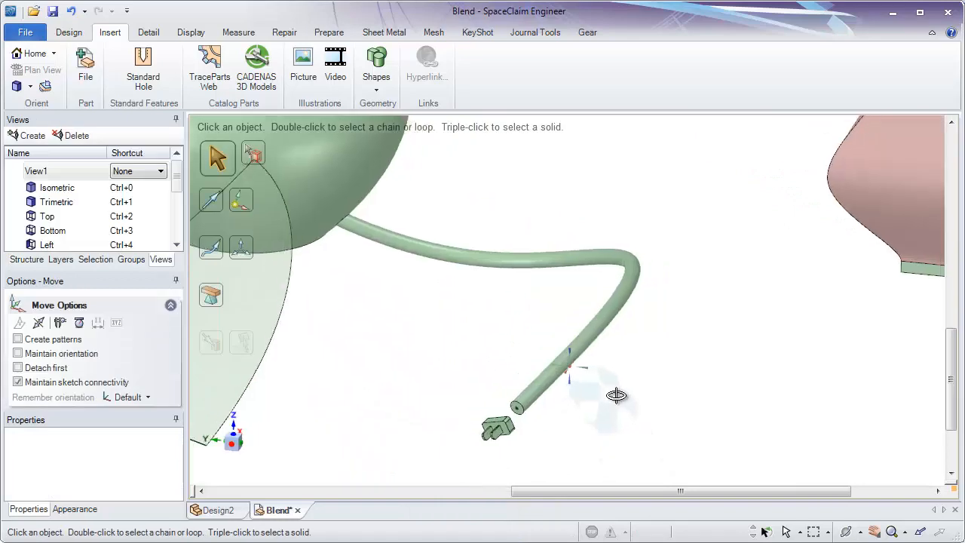
pyautogui.moveTo(616, 394)
pyautogui.mouseDown(button='middle')
pyautogui.moveTo(666, 411)
pyautogui.moveTo(608, 404)
pyautogui.mouseUp(button='middle')
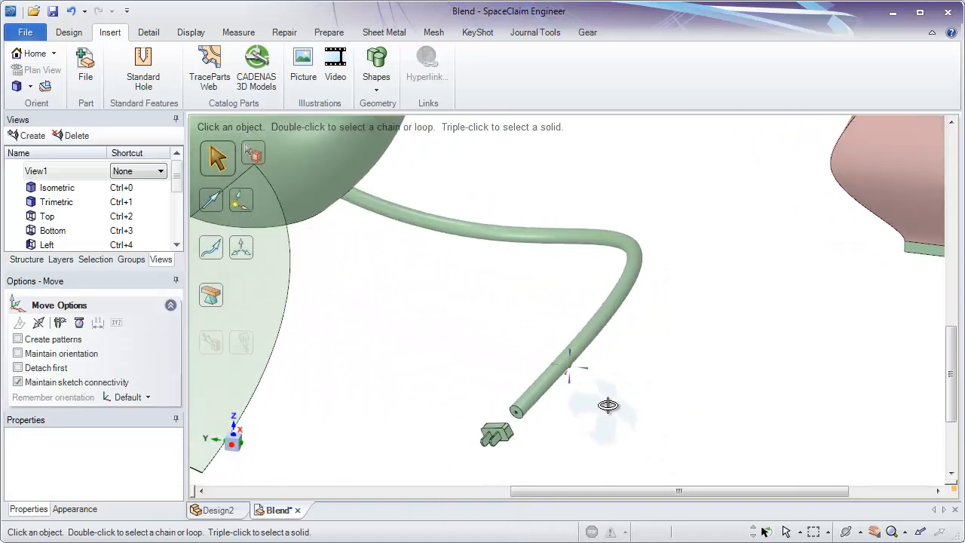
pyautogui.keyDown('shift'); pyautogui.moveTo(581, 352); pyautogui.dragTo(586, 314, button='middle'); pyautogui.keyUp('shift')
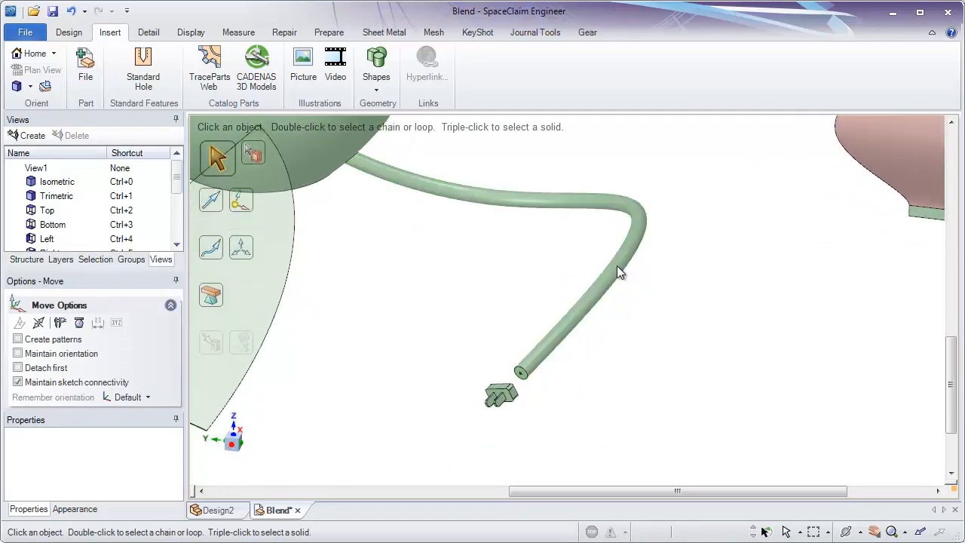
pyautogui.scroll(5, 518, 382)
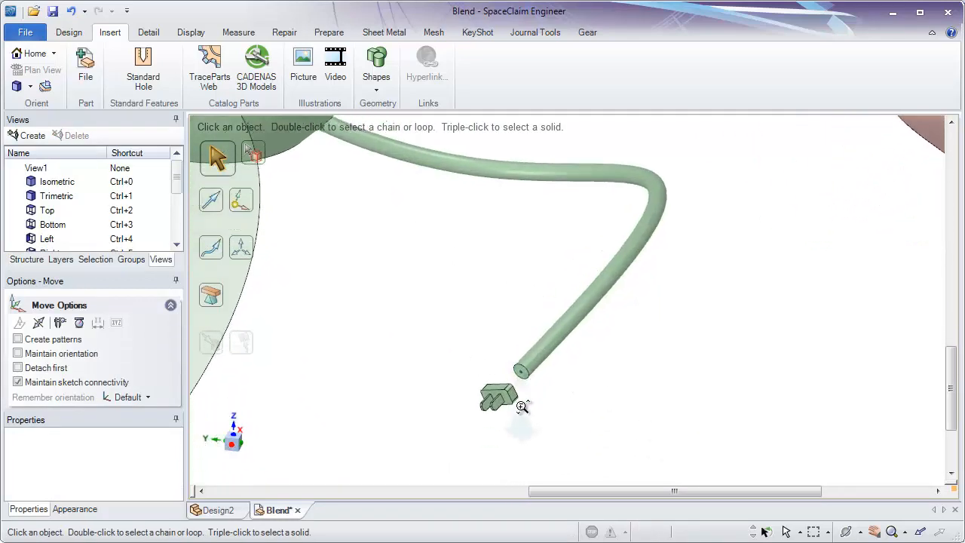
pyautogui.moveTo(565, 416)
pyautogui.mouseDown(button='middle')
pyautogui.moveTo(613, 345)
pyautogui.moveTo(680, 301)
pyautogui.moveTo(611, 335)
pyautogui.moveTo(517, 343)
pyautogui.moveTo(640, 328)
pyautogui.moveTo(682, 279)
pyautogui.mouseUp(button='middle')
pyautogui.click(653, 260)
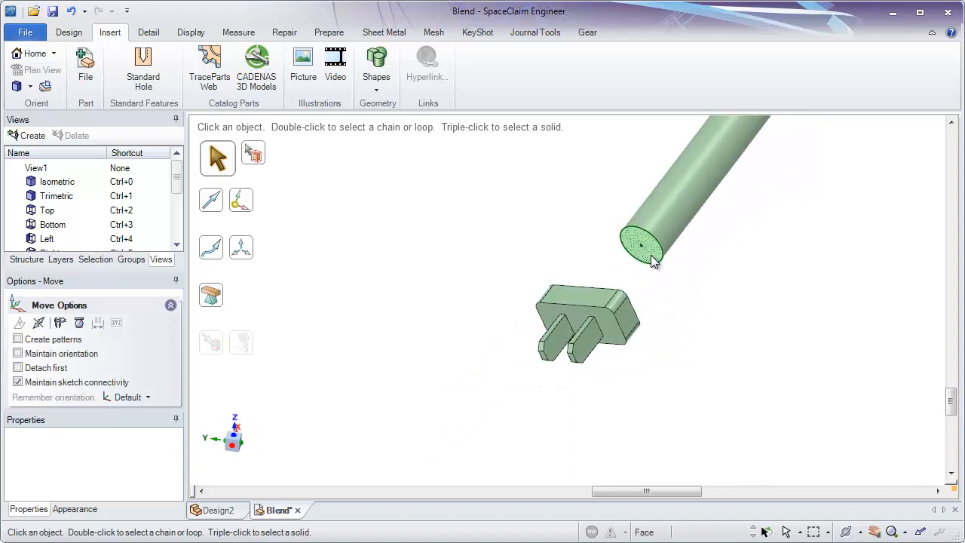
pyautogui.click(69, 32)
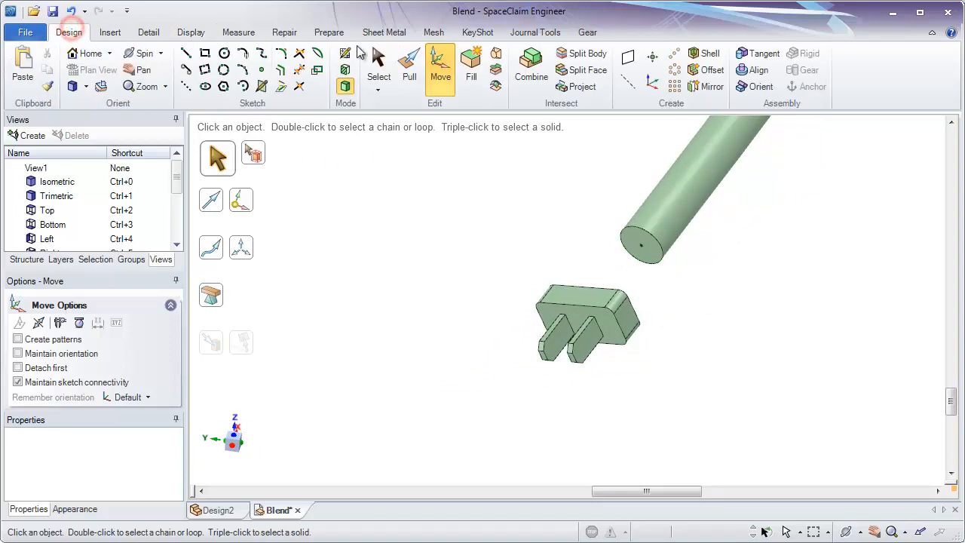
pyautogui.click(495, 52)
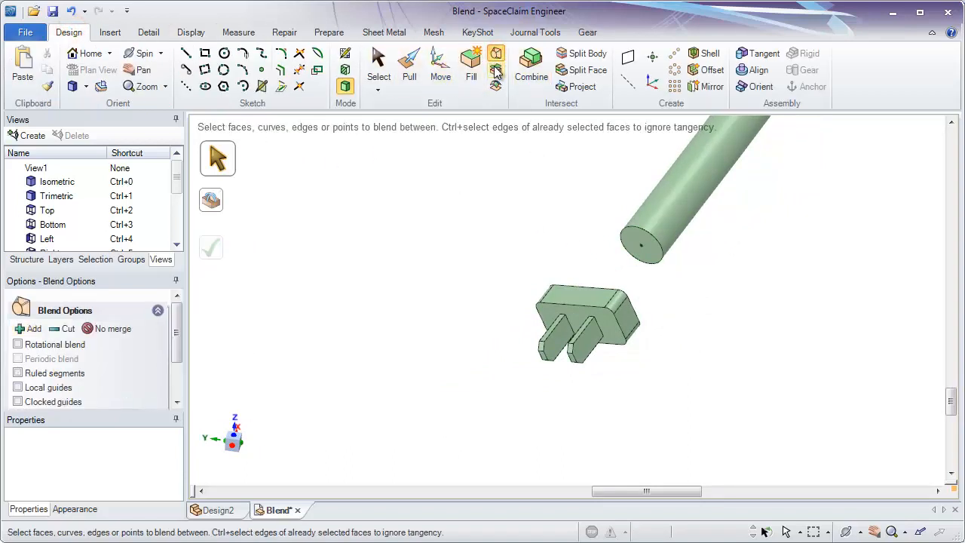
pyautogui.click(643, 254)
pyautogui.moveTo(643, 254); pyautogui.dragTo(667, 301, button='middle')
pyautogui.scroll(5, 665, 304)
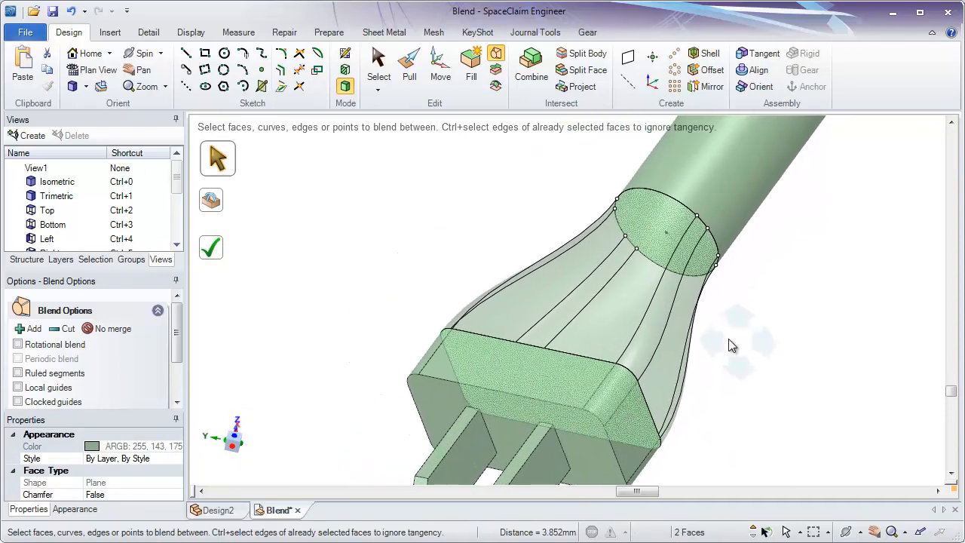
# Reposition two guide endpoints along the cable's end edge, complete the plug blend, and return to the home view
pyautogui.click(703, 235)
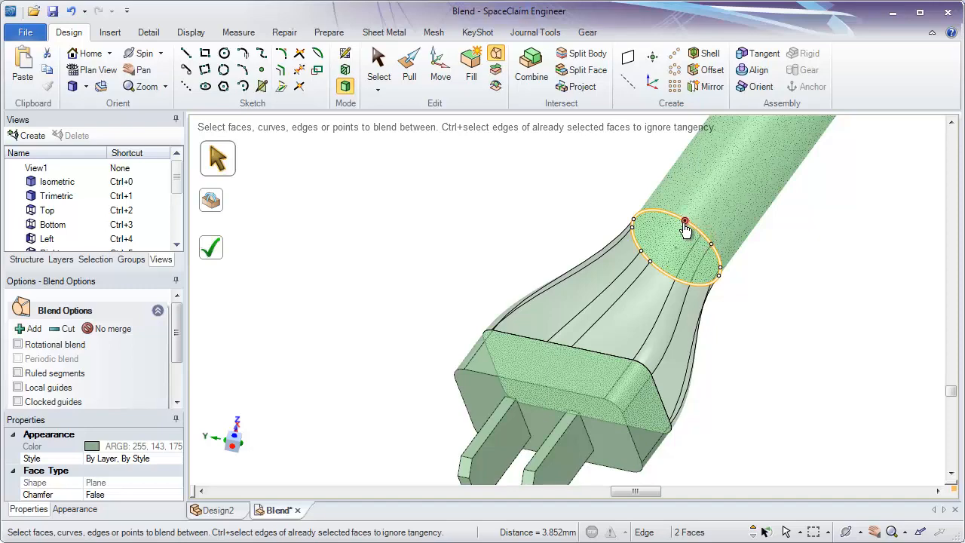
pyautogui.moveTo(653, 230)
pyautogui.mouseDown(button='middle')
pyautogui.moveTo(686, 241)
pyautogui.moveTo(701, 260)
pyautogui.moveTo(656, 236)
pyautogui.mouseUp(button='middle')
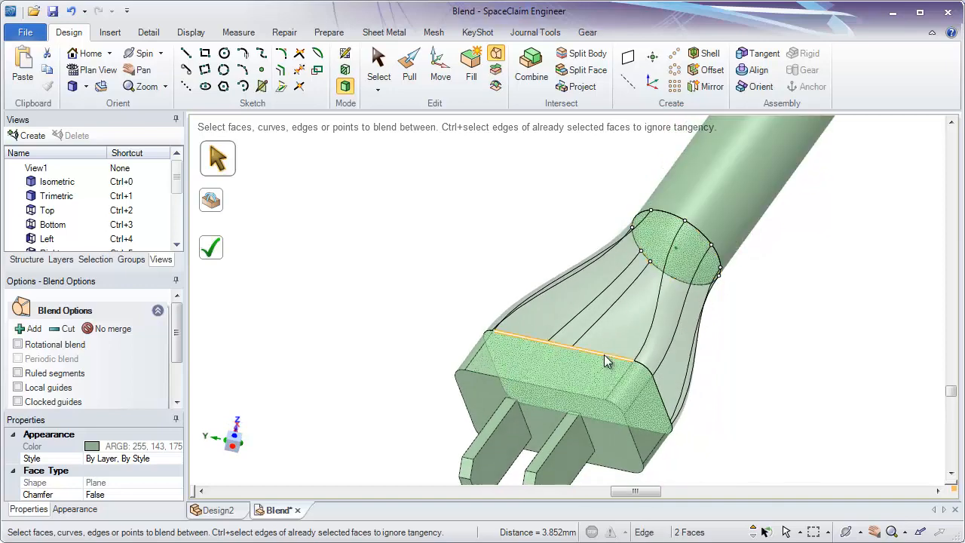
pyautogui.click(219, 242)
pyautogui.press('h')
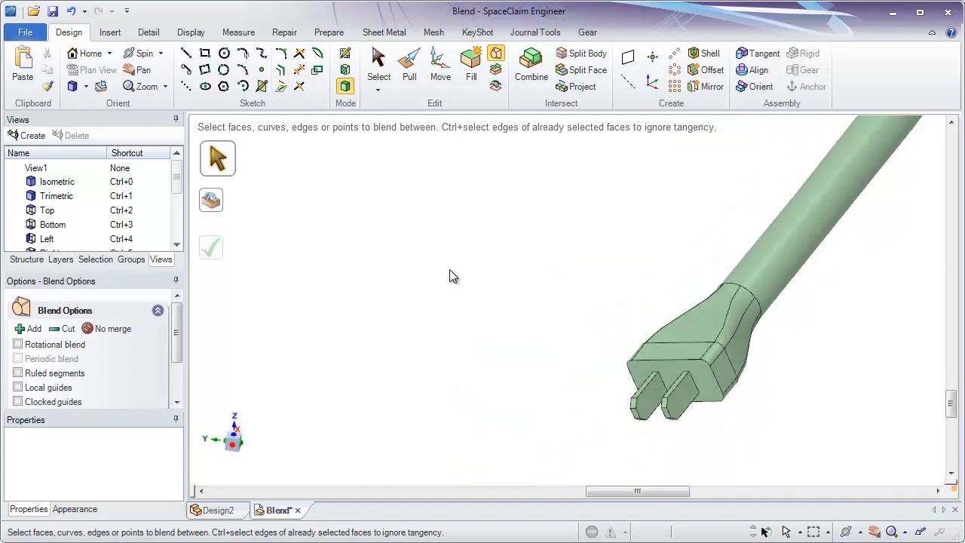